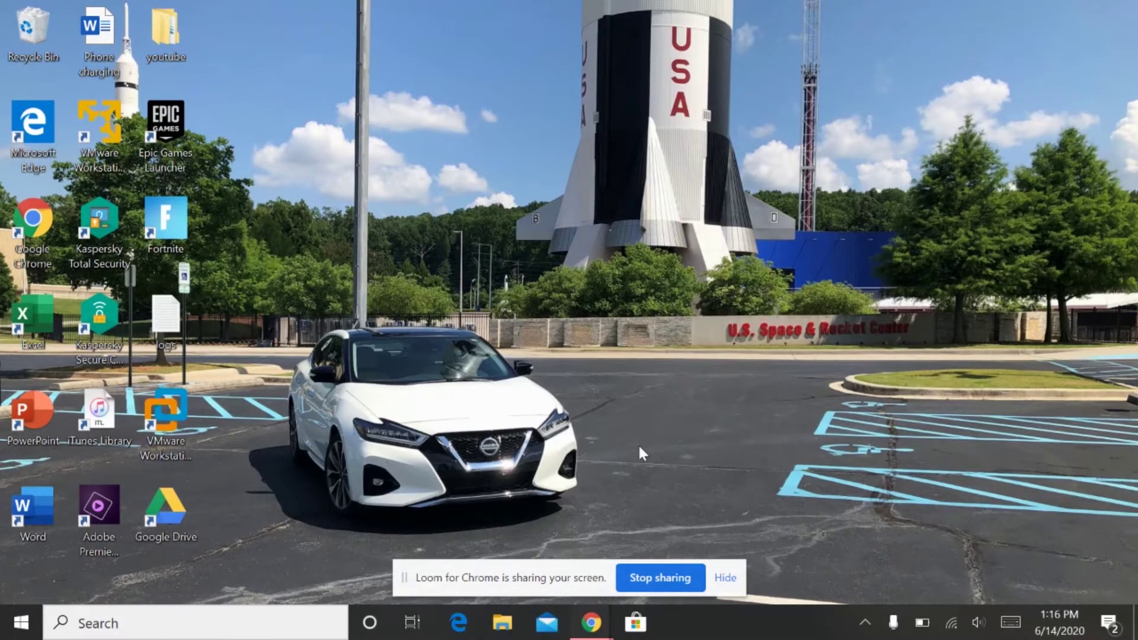
# Launch Premiere Elements 2020 into the Video Editor and minimize the welcome window.
pyautogui.doubleClick(104, 513)
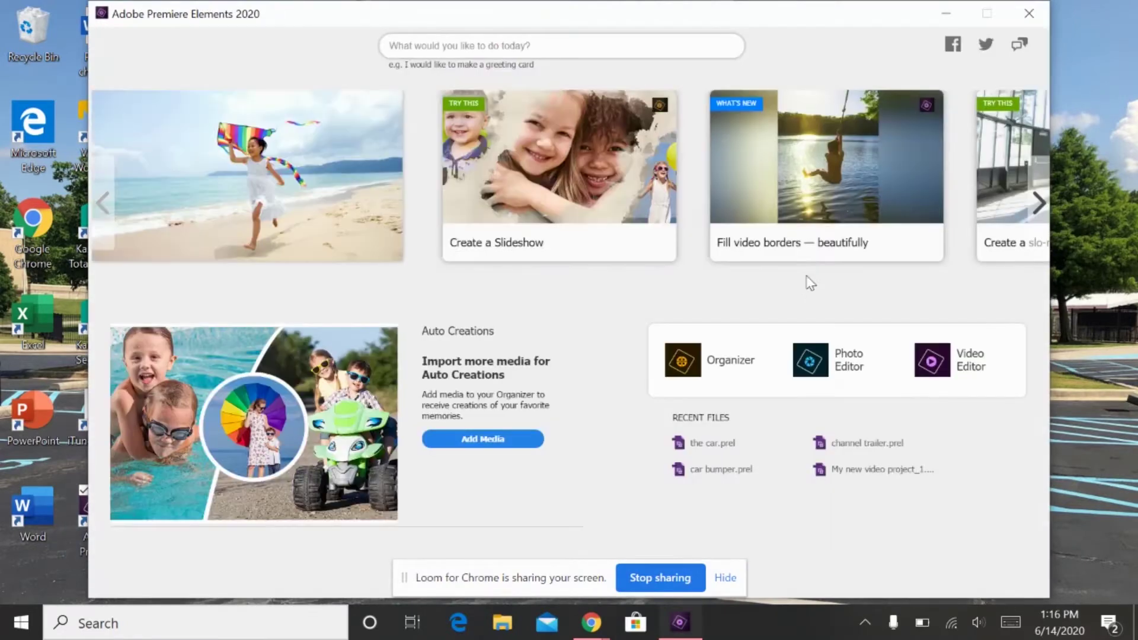
pyautogui.click(975, 386)
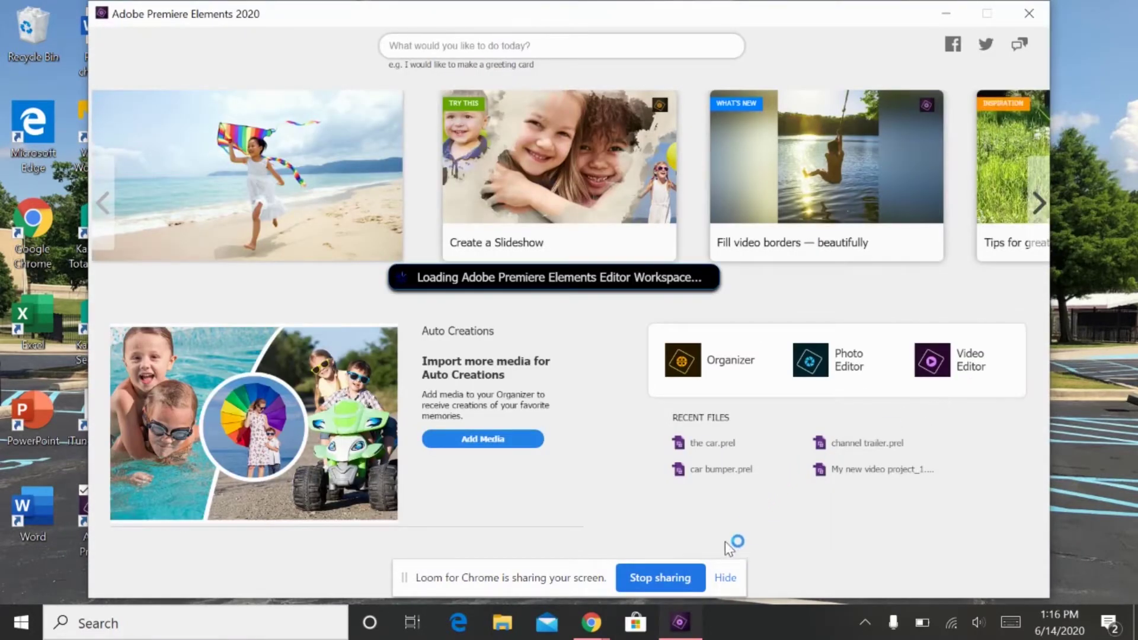
pyautogui.click(723, 579)
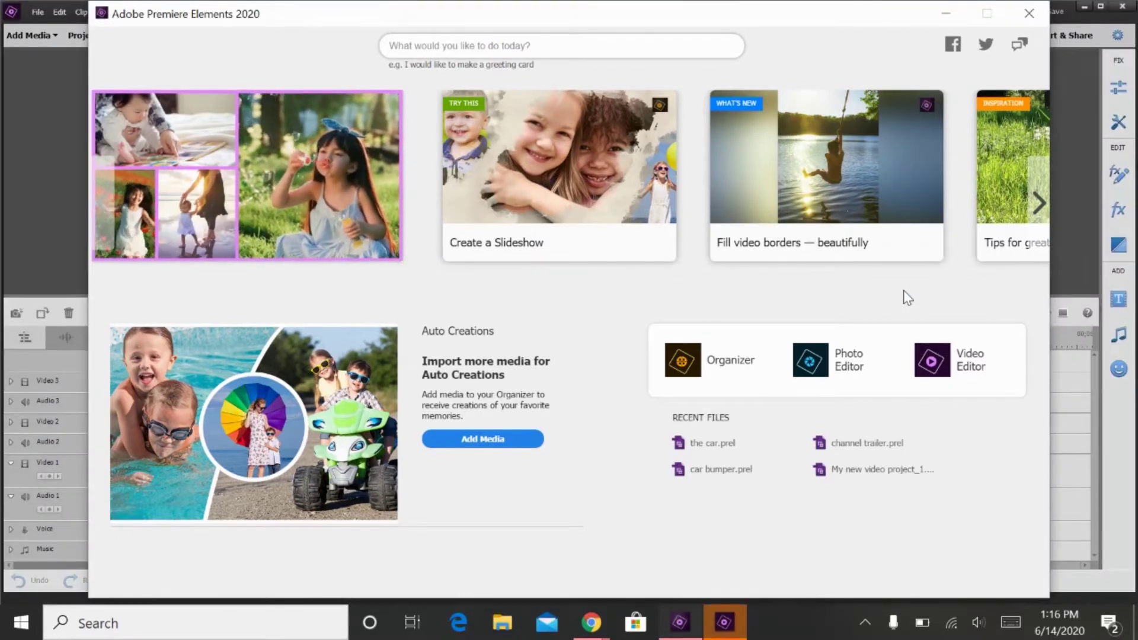
pyautogui.click(947, 13)
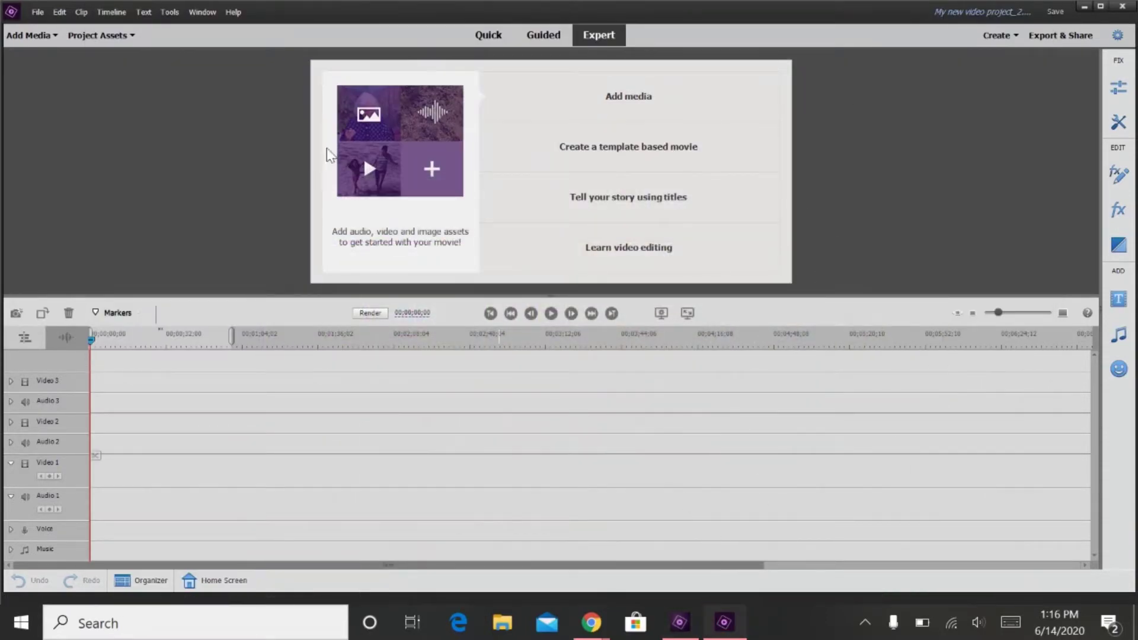
pyautogui.click(499, 42)
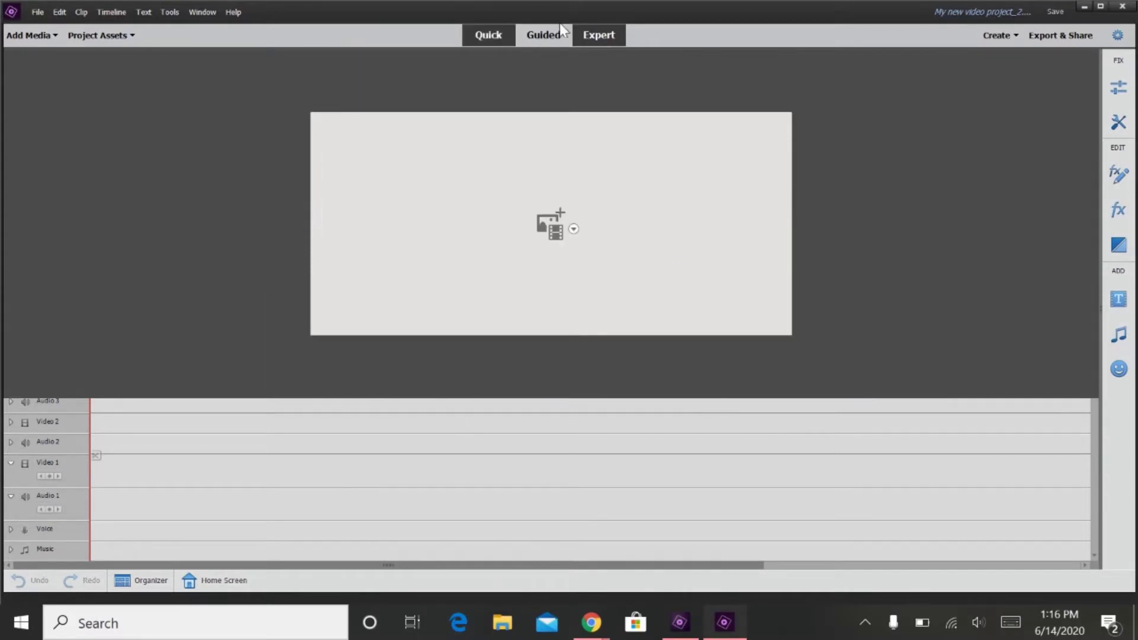
pyautogui.click(538, 34)
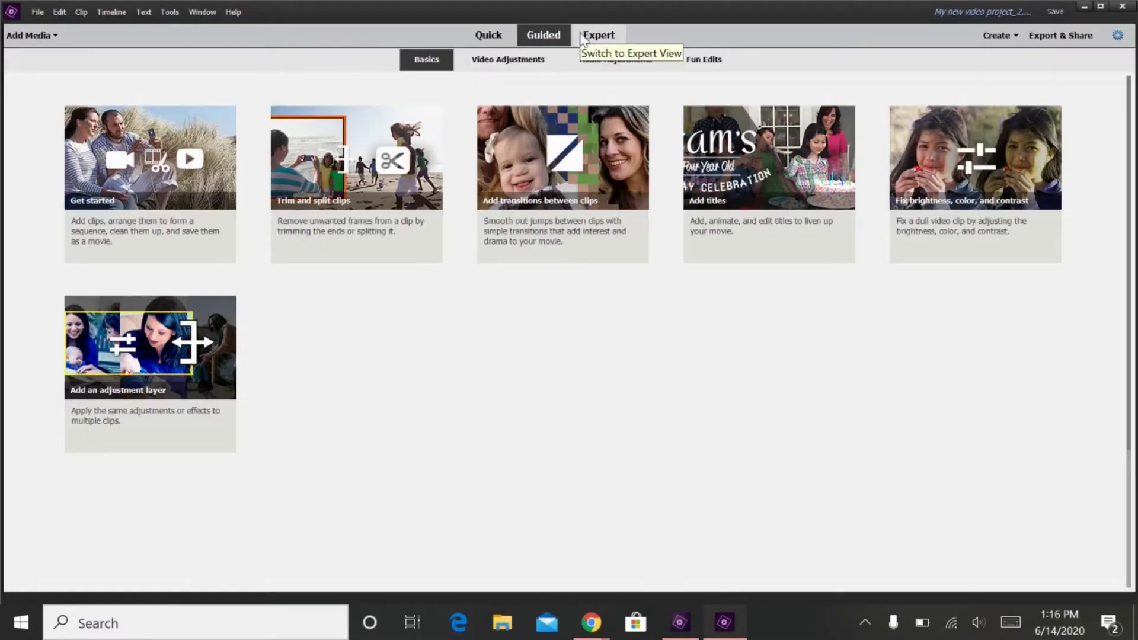
pyautogui.click(599, 34)
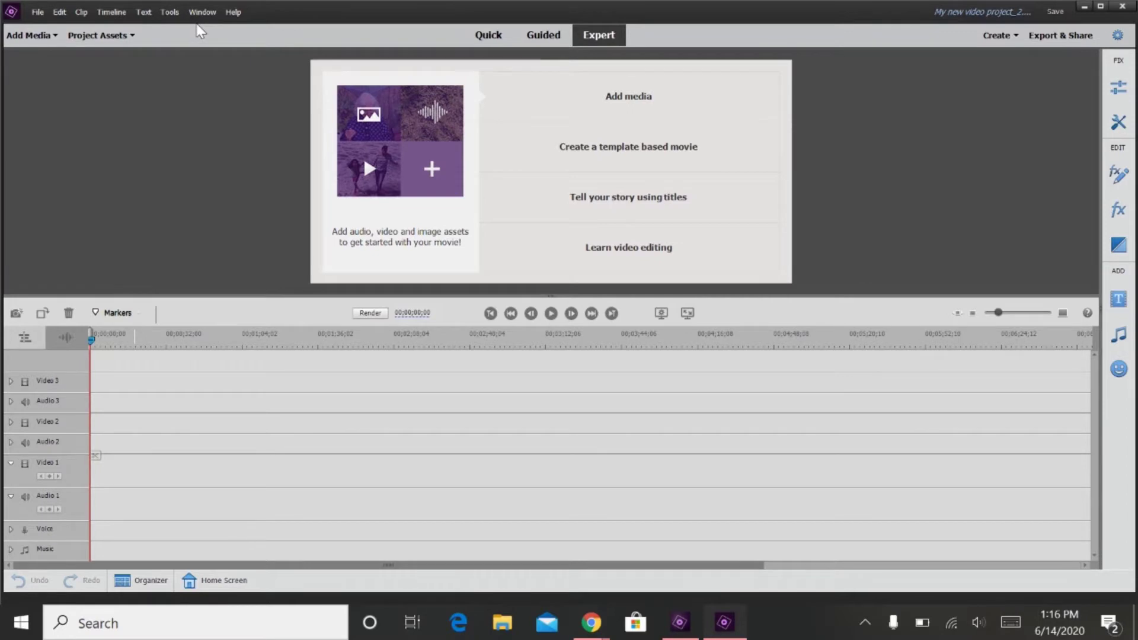
pyautogui.click(30, 36)
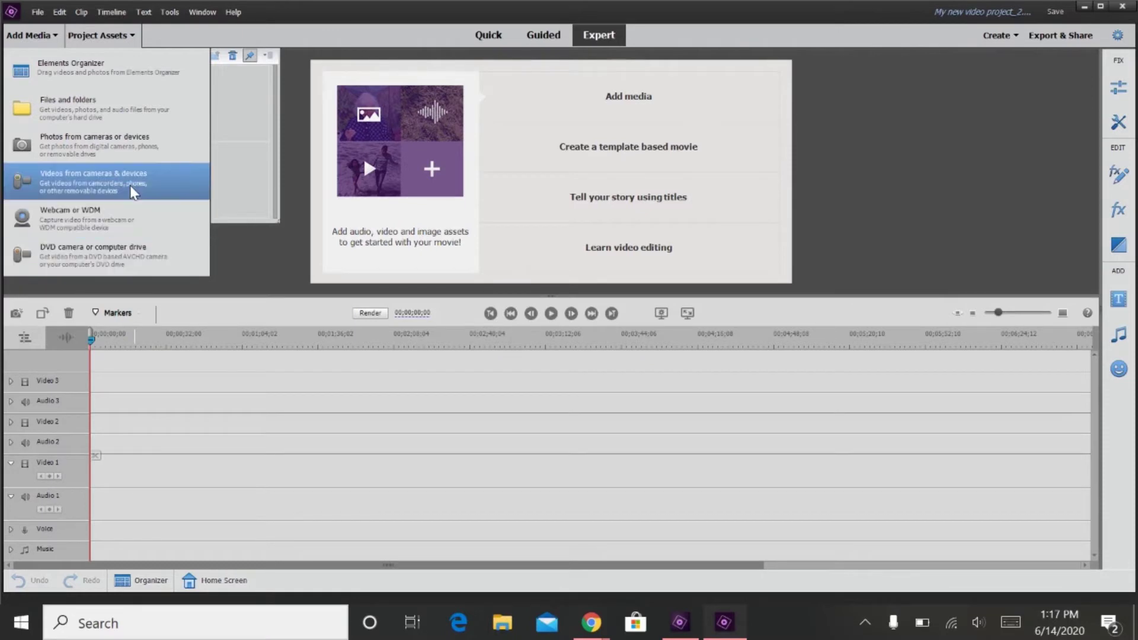
# Import MVI_0083.MP4 from This PC > Videos into Project Assets via Files and folders.
pyautogui.click(104, 110)
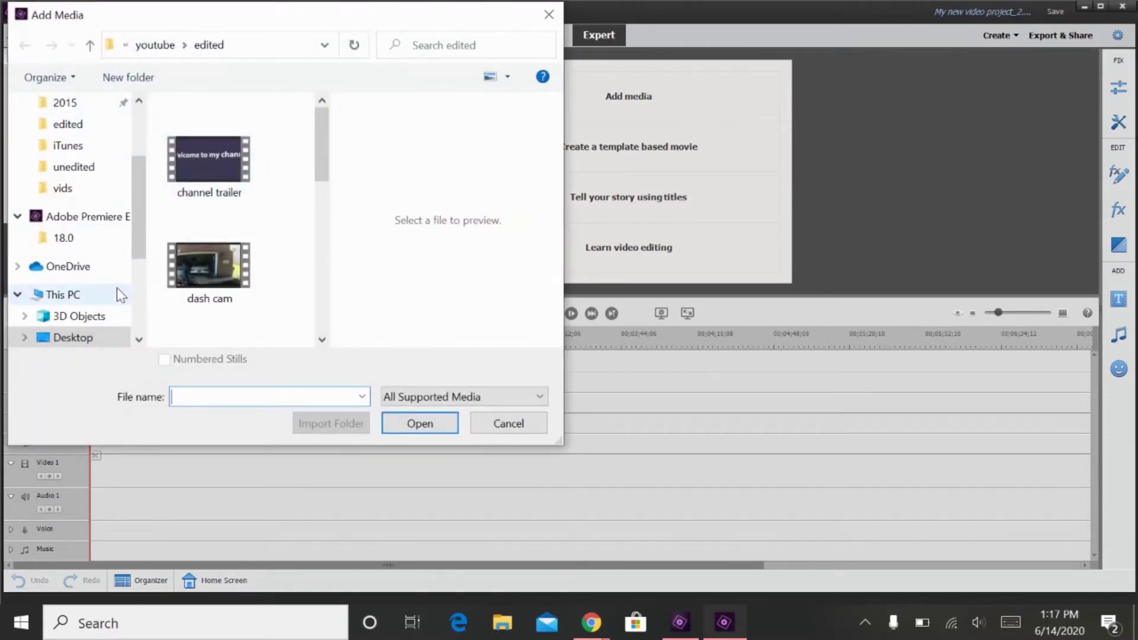
pyautogui.scroll(-2, 116, 289)
pyautogui.click(97, 339)
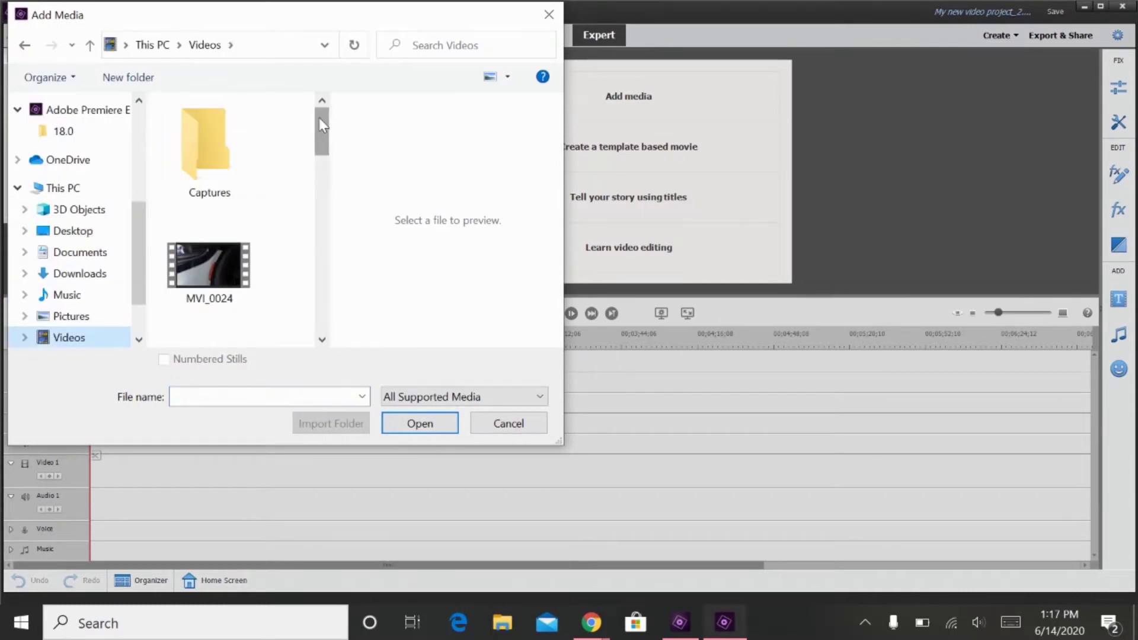
pyautogui.moveTo(319, 119); pyautogui.dragTo(401, 336)
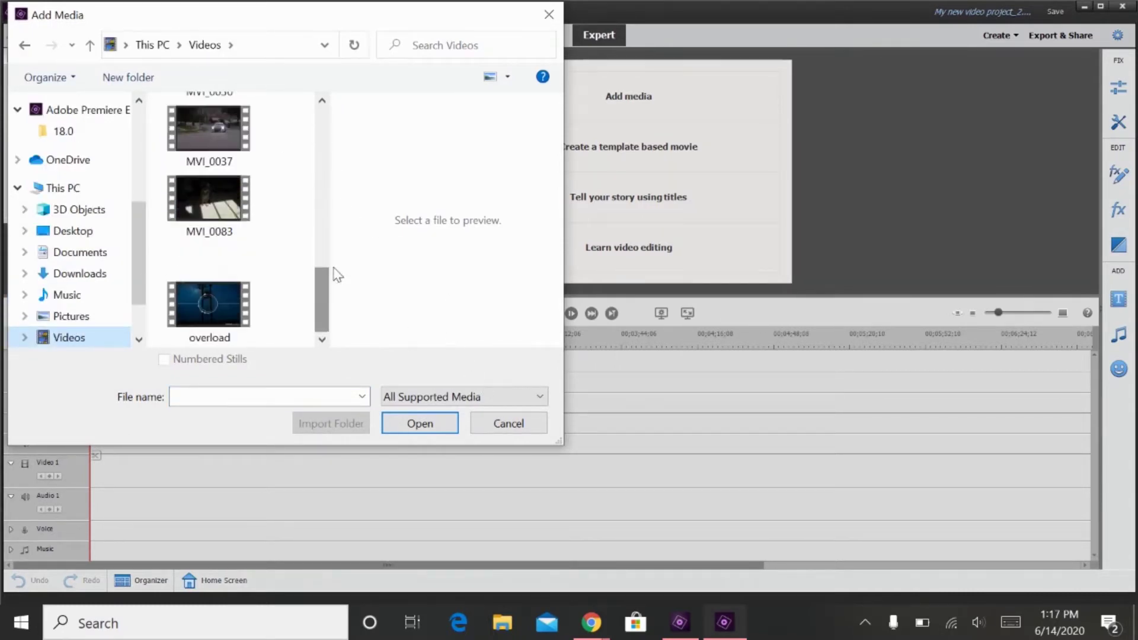
pyautogui.moveTo(320, 301)
pyautogui.mouseDown()
pyautogui.moveTo(320, 249)
pyautogui.moveTo(320, 279)
pyautogui.mouseUp()
pyautogui.click(248, 320)
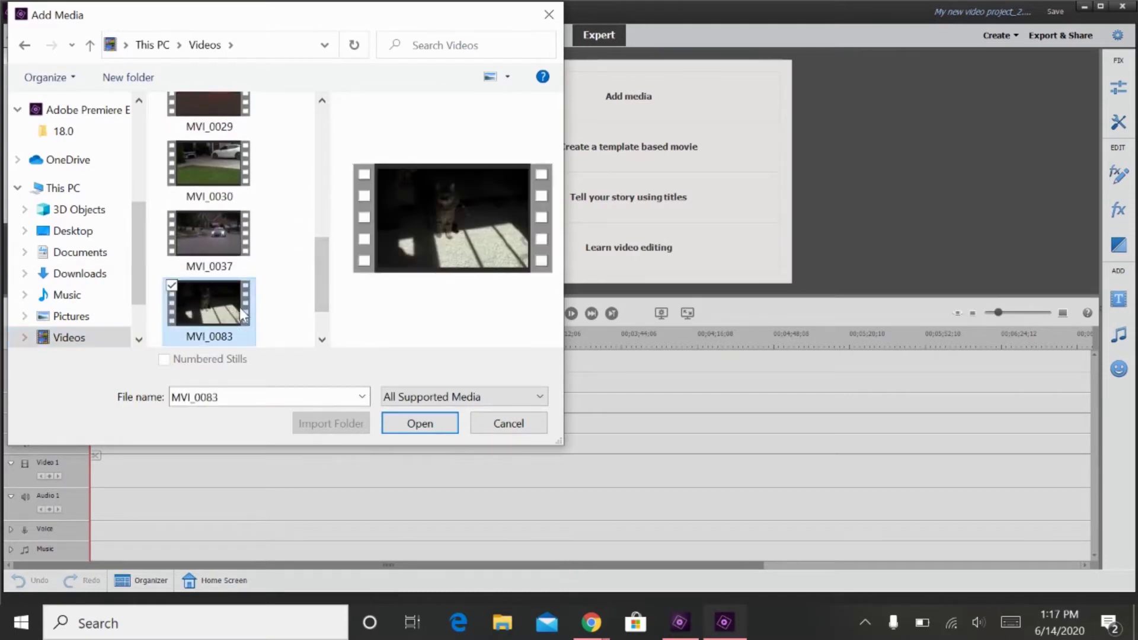
pyautogui.click(427, 421)
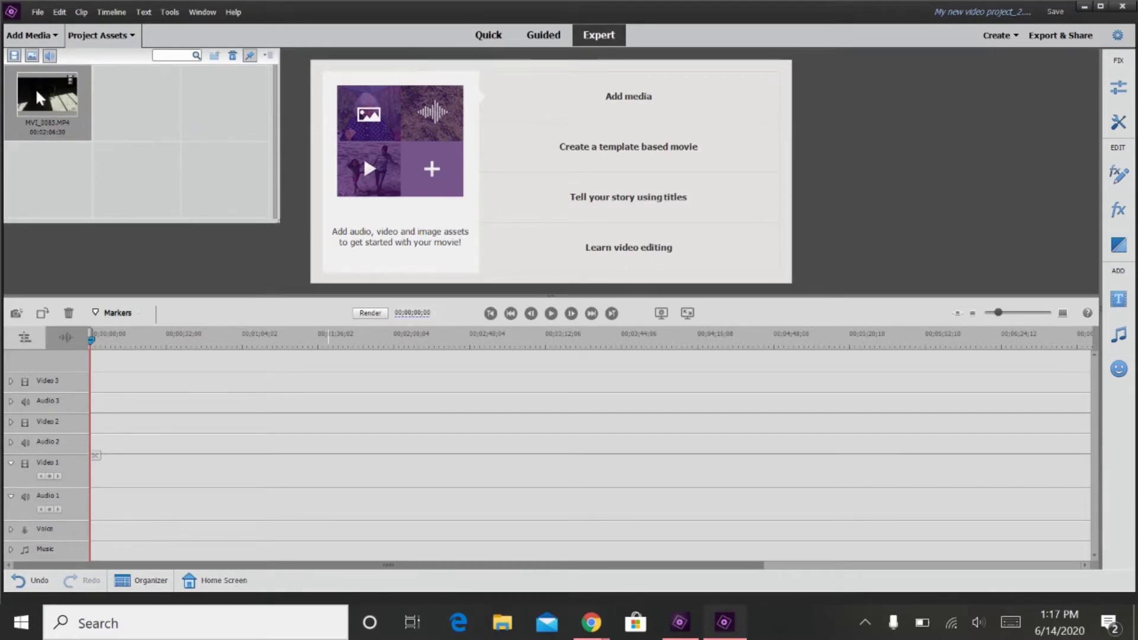
# Drag MVI_0083 onto Video 1/Audio 1 at the start, close Project Assets, and scrub to about 19 seconds.
pyautogui.moveTo(40, 98); pyautogui.dragTo(103, 454)
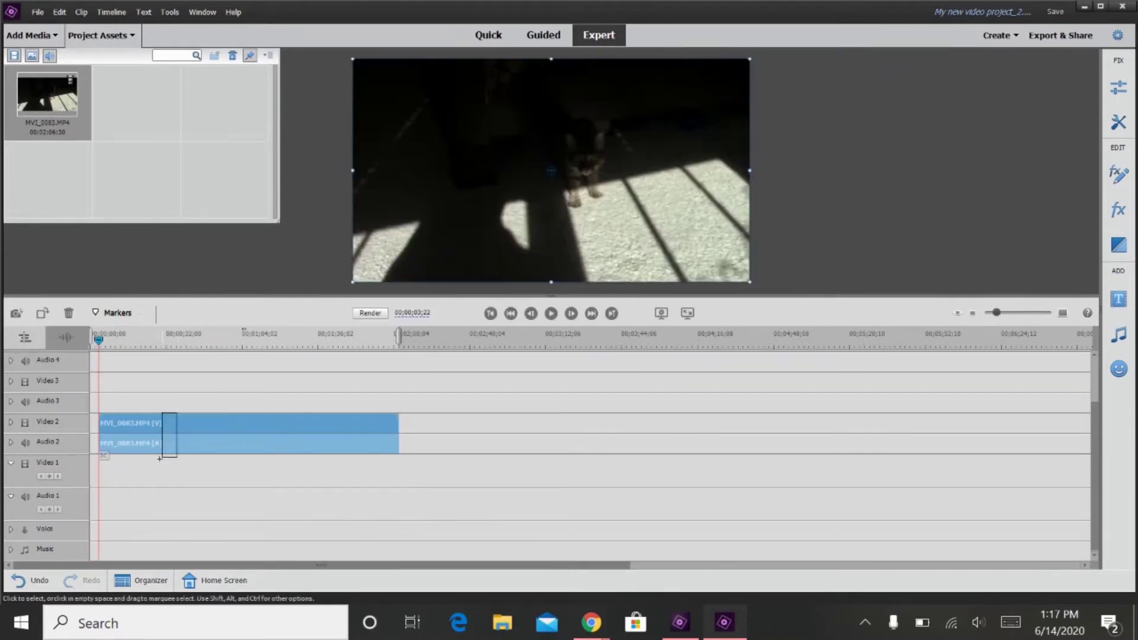
pyautogui.moveTo(199, 435); pyautogui.dragTo(176, 485)
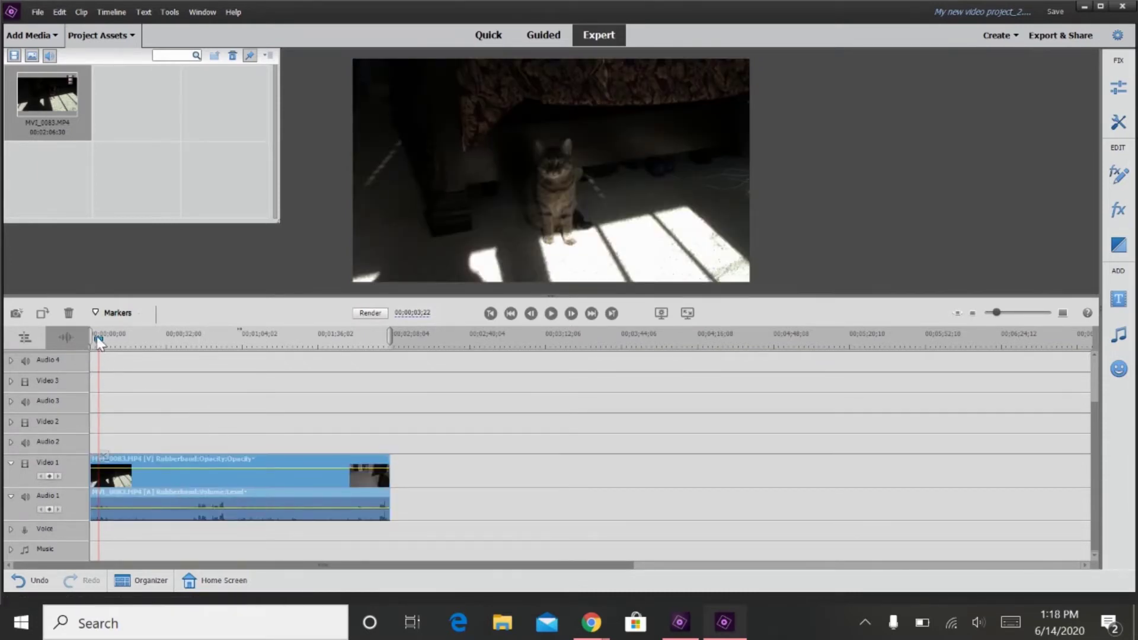
pyautogui.moveTo(98, 339); pyautogui.dragTo(106, 339)
pyautogui.click(100, 36)
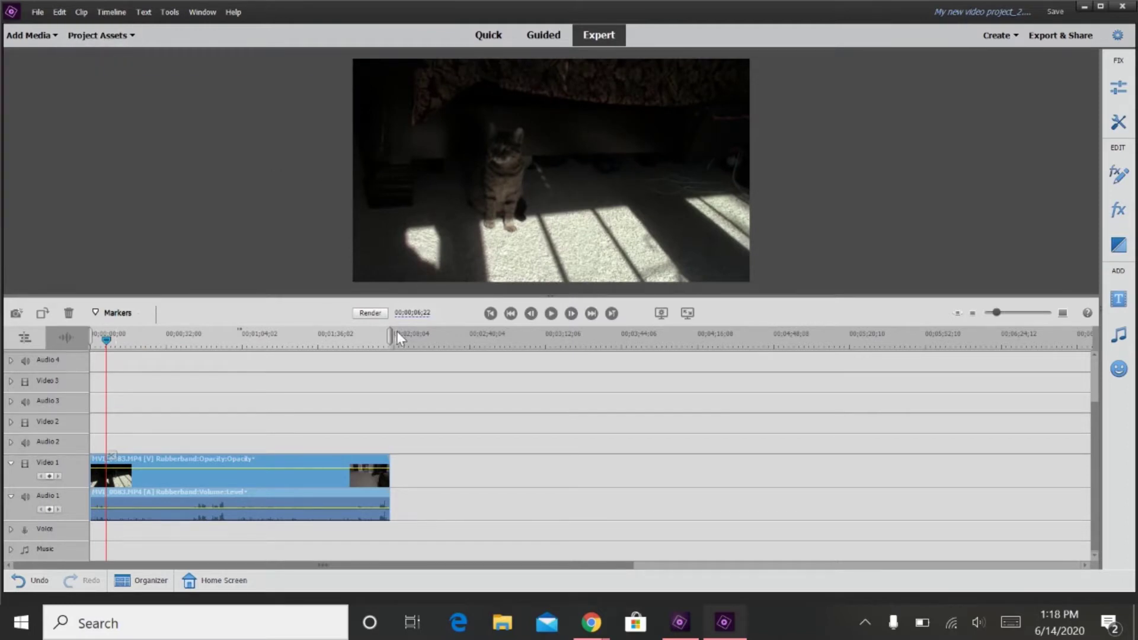
pyautogui.moveTo(106, 338); pyautogui.dragTo(134, 336)
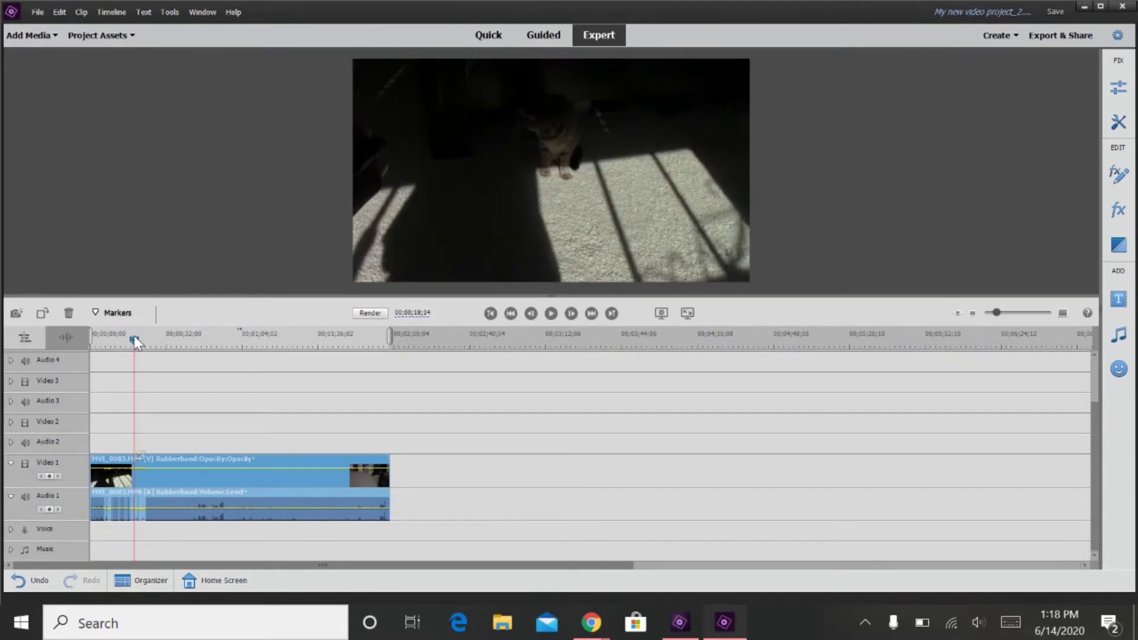
# Split the cat clip at about 20 and 31 seconds and delete the middle piece.
pyautogui.moveTo(134, 336)
pyautogui.mouseDown()
pyautogui.moveTo(161, 335)
pyautogui.moveTo(135, 333)
pyautogui.mouseUp()
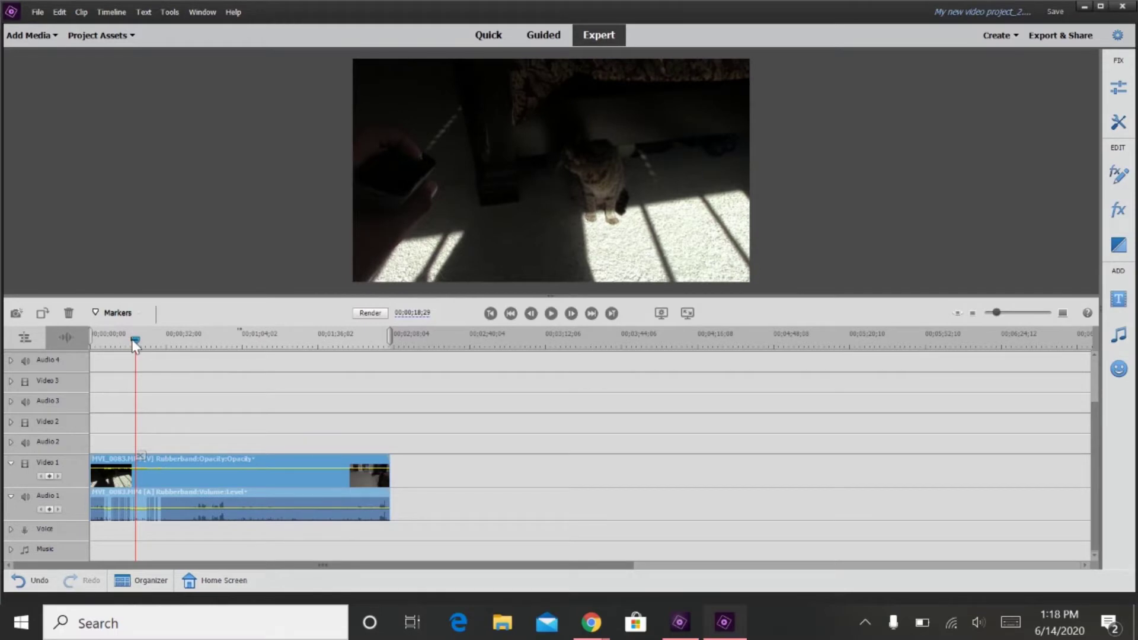
pyautogui.moveTo(135, 340); pyautogui.dragTo(138, 341)
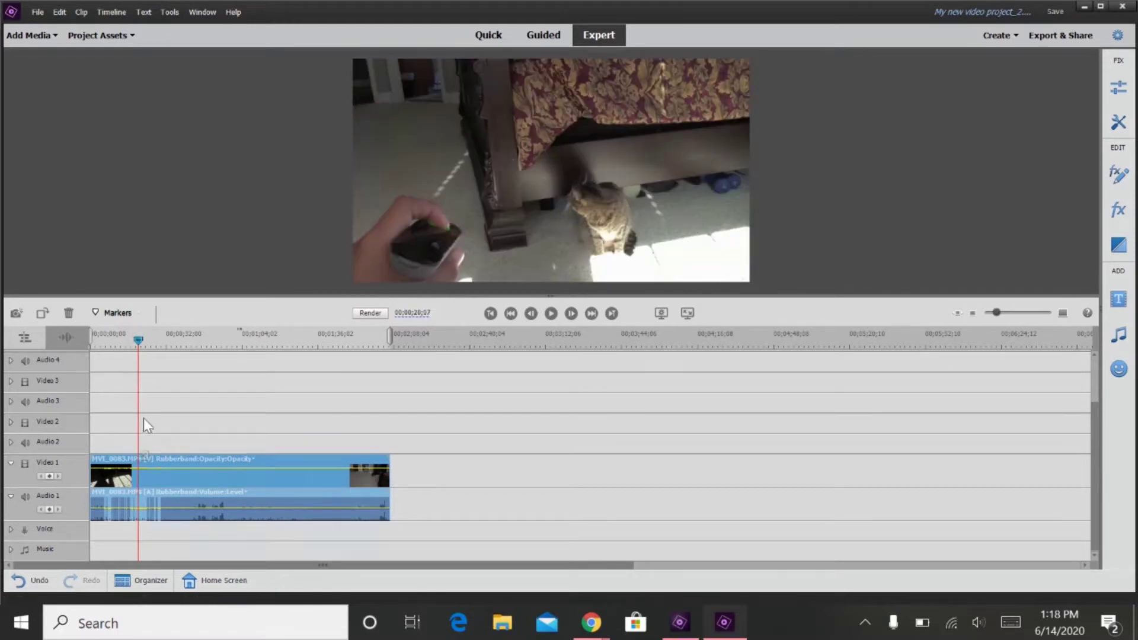
pyautogui.click(143, 456)
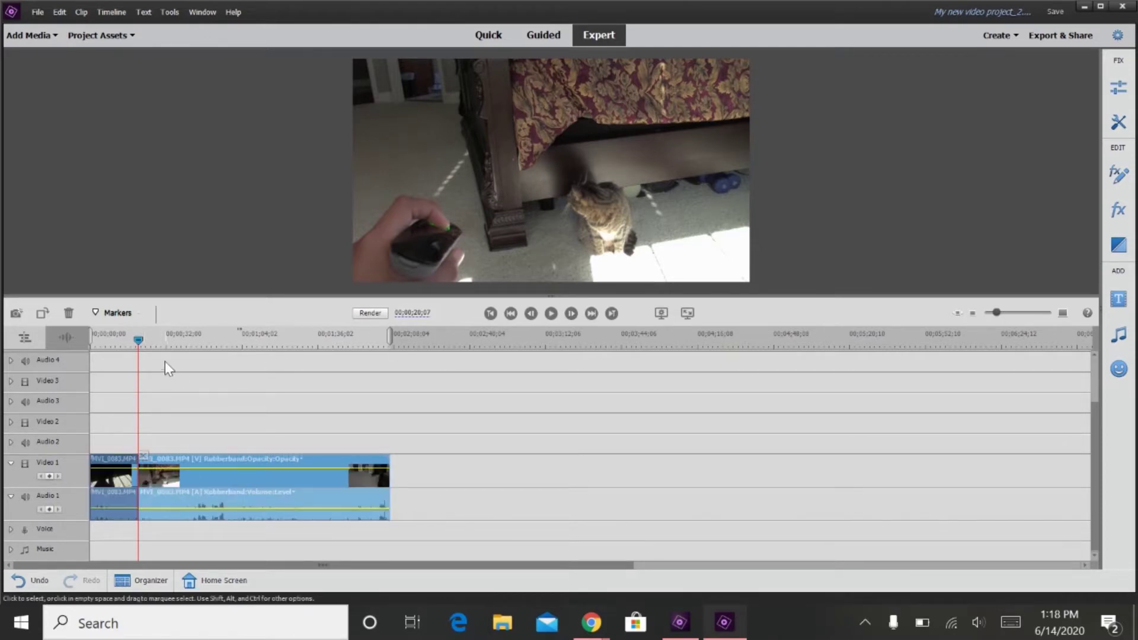
pyautogui.click(148, 340)
pyautogui.moveTo(148, 340)
pyautogui.mouseDown()
pyautogui.moveTo(165, 341)
pyautogui.moveTo(163, 324)
pyautogui.mouseUp()
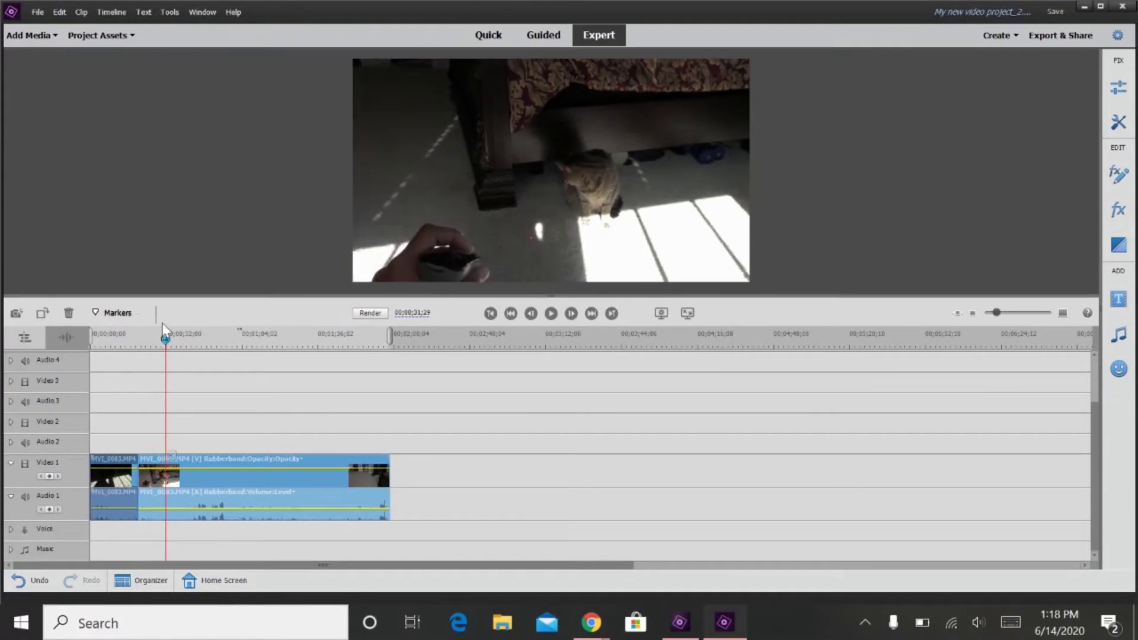
pyautogui.click(171, 456)
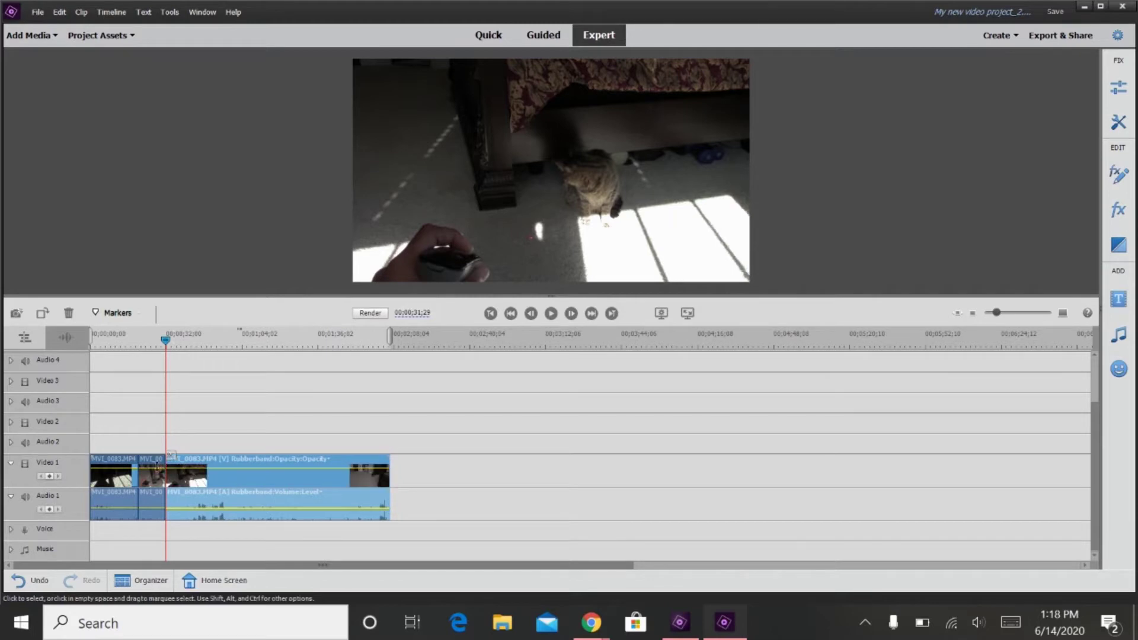
pyautogui.click(154, 468)
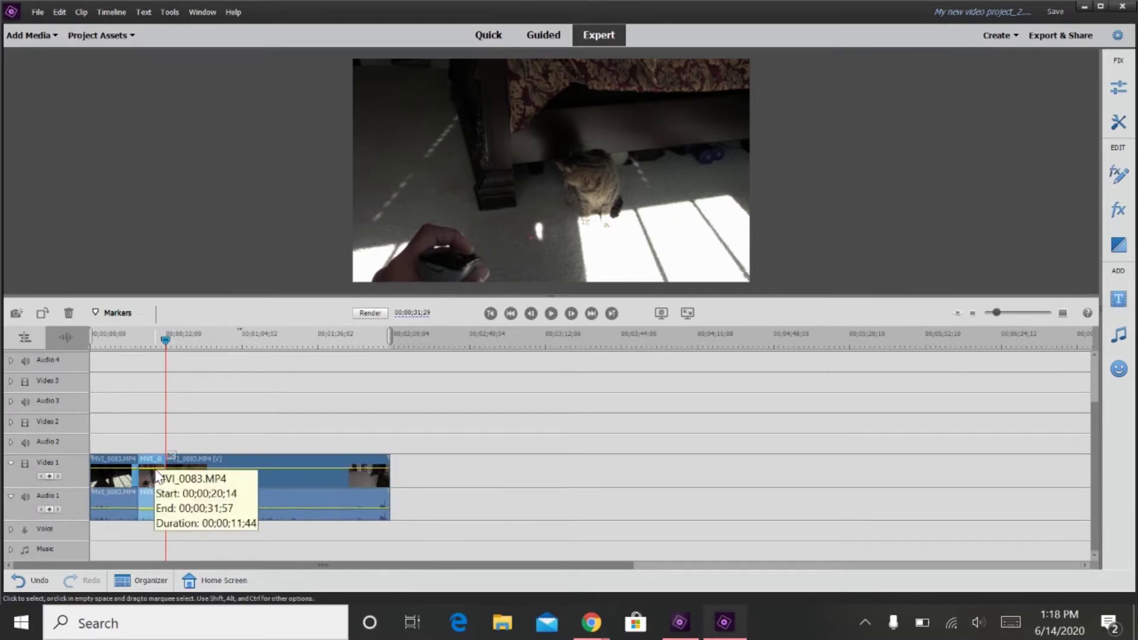
pyautogui.press('Delete')
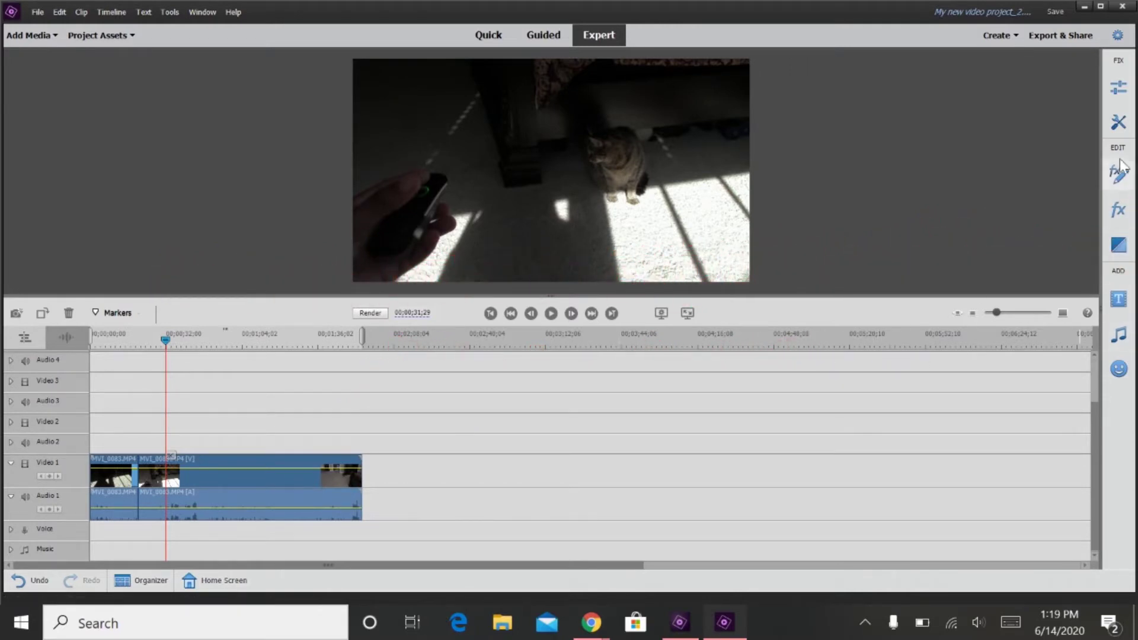
# Place the Default Text classic title after the cat clip on Video 1.
pyautogui.click(1117, 300)
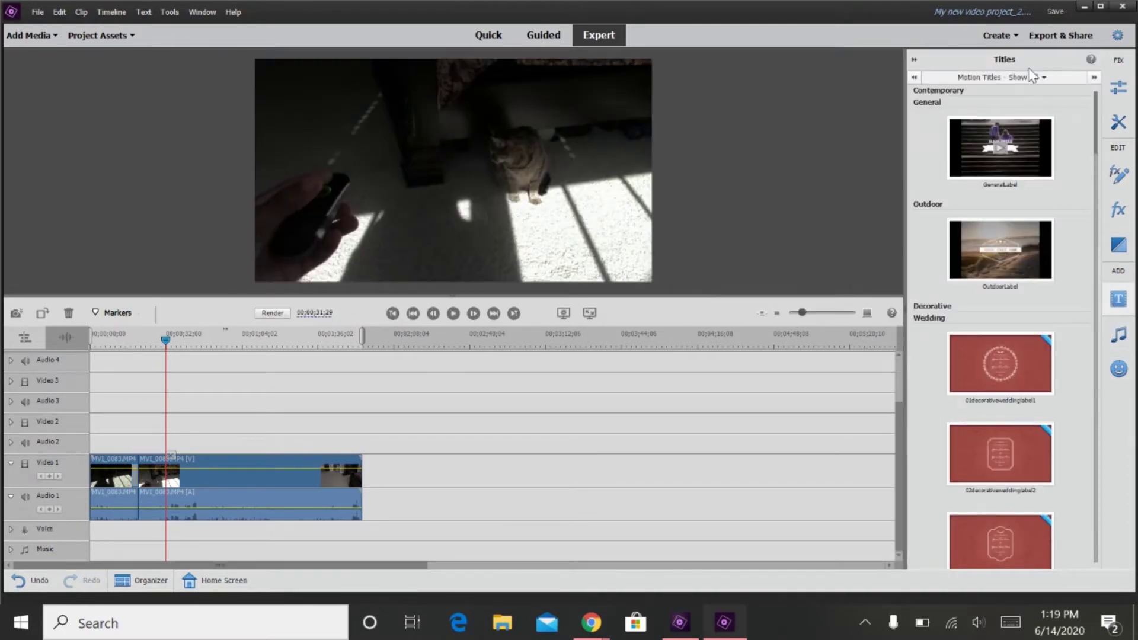
pyautogui.click(1031, 77)
pyautogui.moveTo(998, 114)
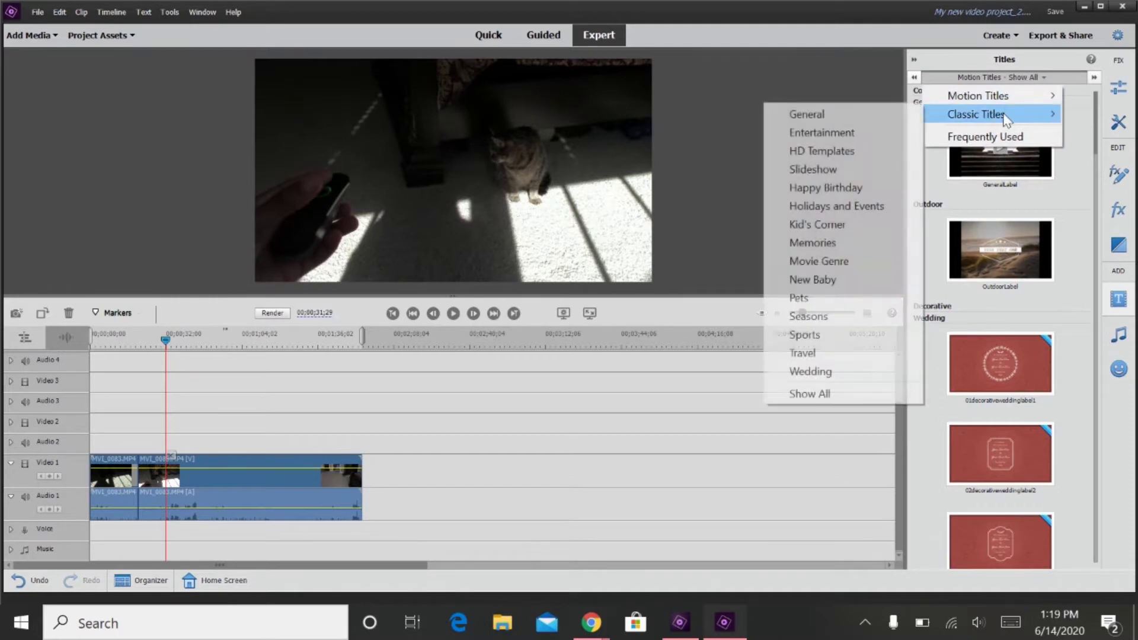
pyautogui.click(799, 395)
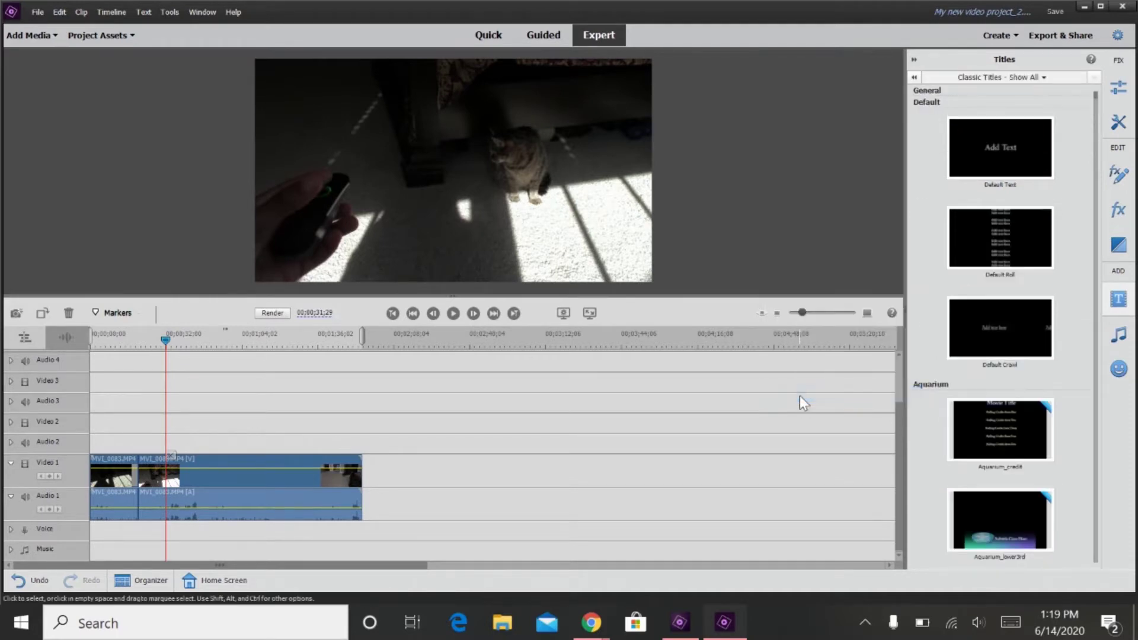
pyautogui.click(977, 163)
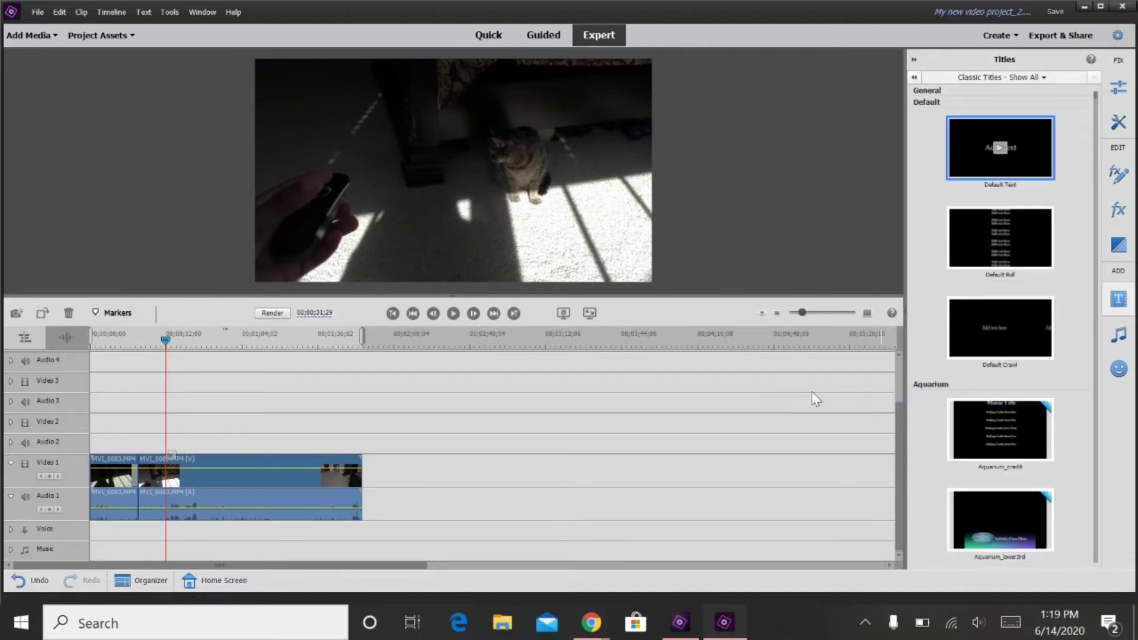
pyautogui.moveTo(468, 598)
pyautogui.mouseDown()
pyautogui.moveTo(407, 490)
pyautogui.moveTo(367, 468)
pyautogui.mouseUp()
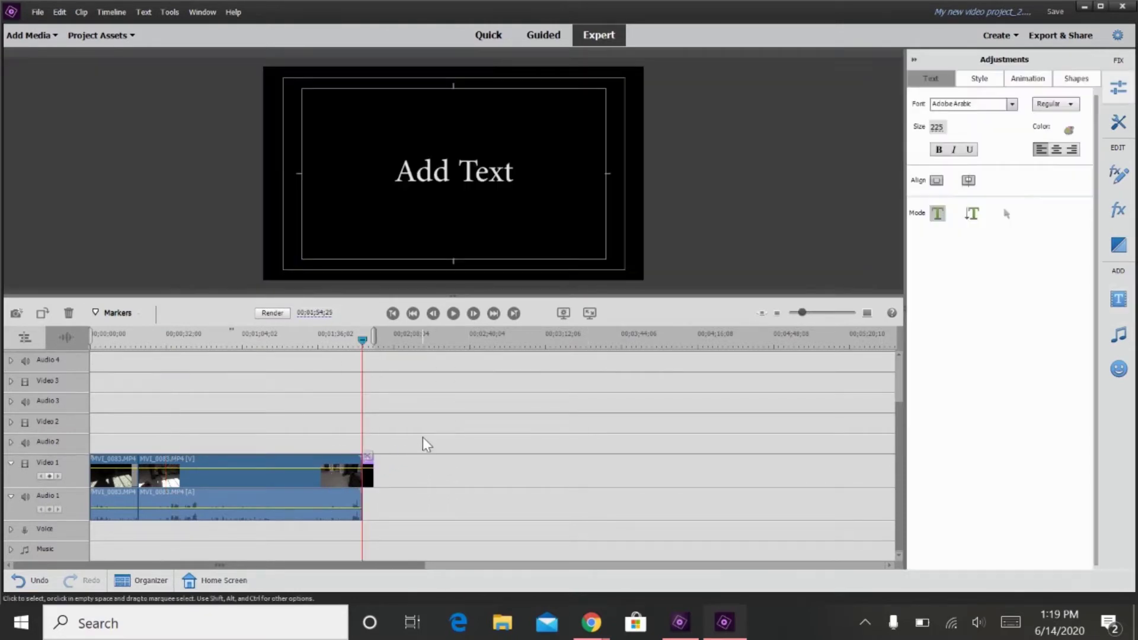
# Change the title text to 'this is test' and play it back.
pyautogui.click(458, 168)
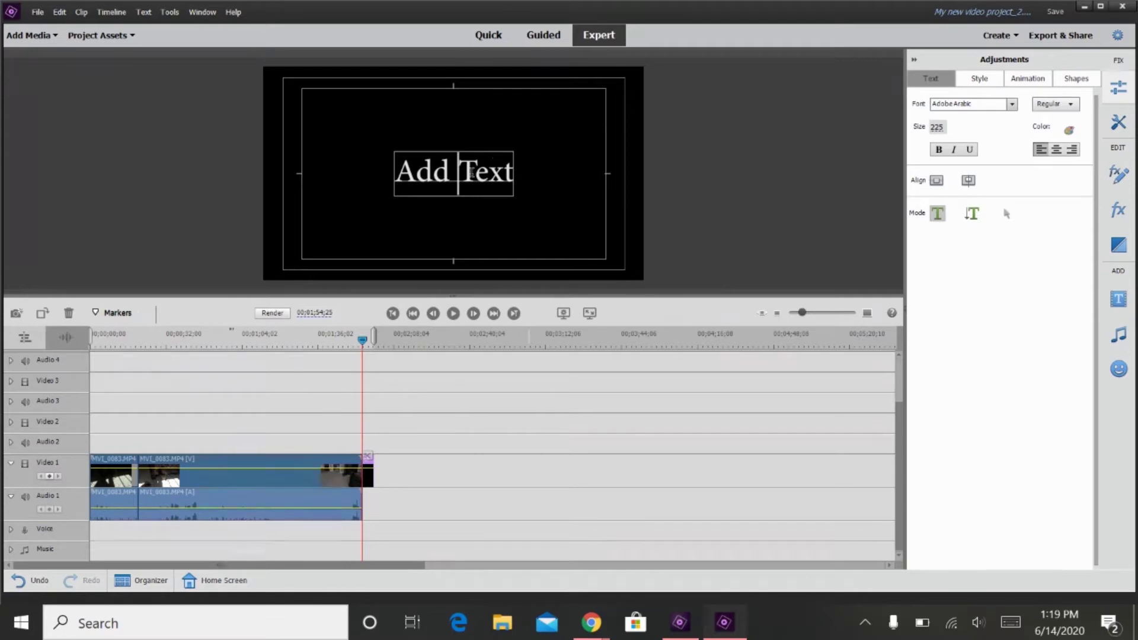
pyautogui.click(507, 165)
pyautogui.press('BackSpace')
pyautogui.press('BackSpace')
pyautogui.press('BackSpace')
pyautogui.press('BackSpace')
pyautogui.press('BackSpace')
pyautogui.press('BackSpace')
pyautogui.press('BackSpace')
pyautogui.press('BackSpace')
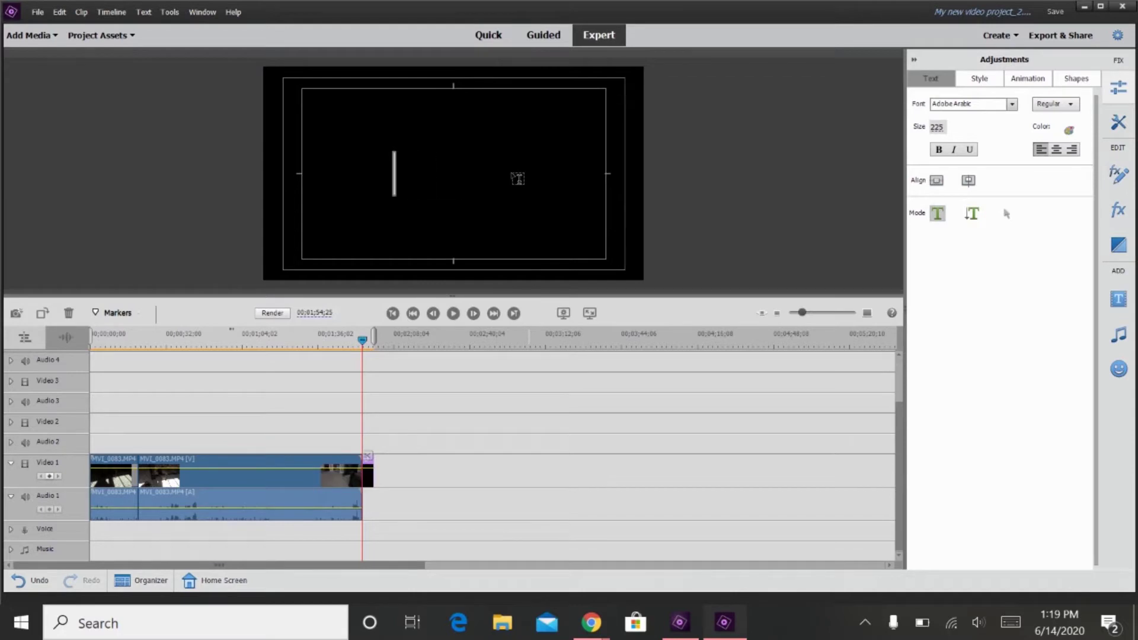
pyautogui.write('thi')
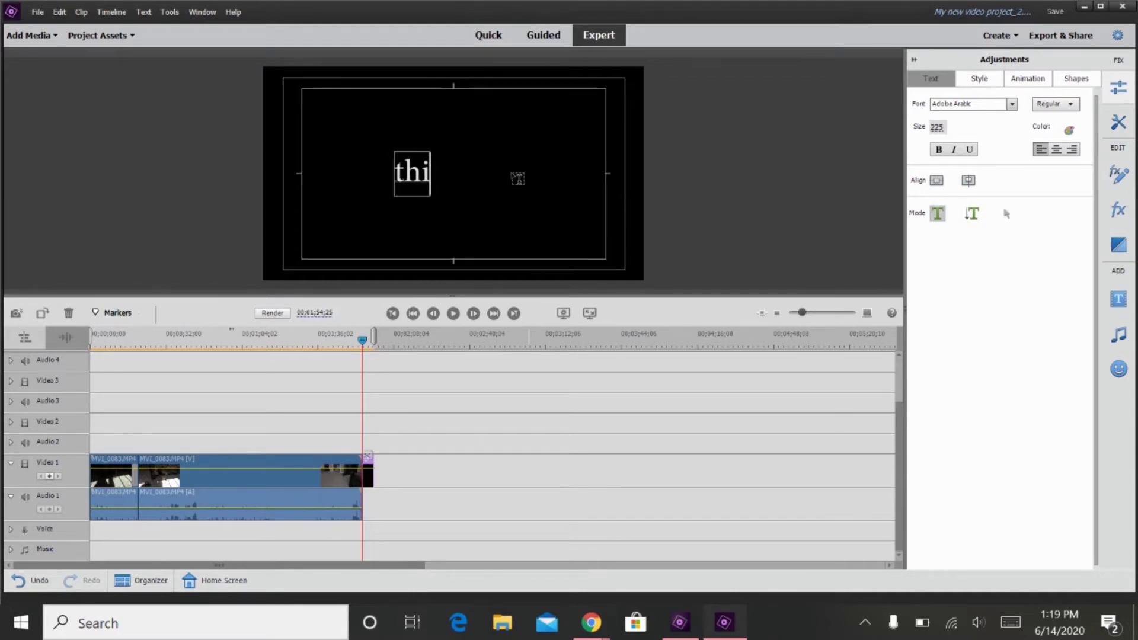
pyautogui.write('s is test')
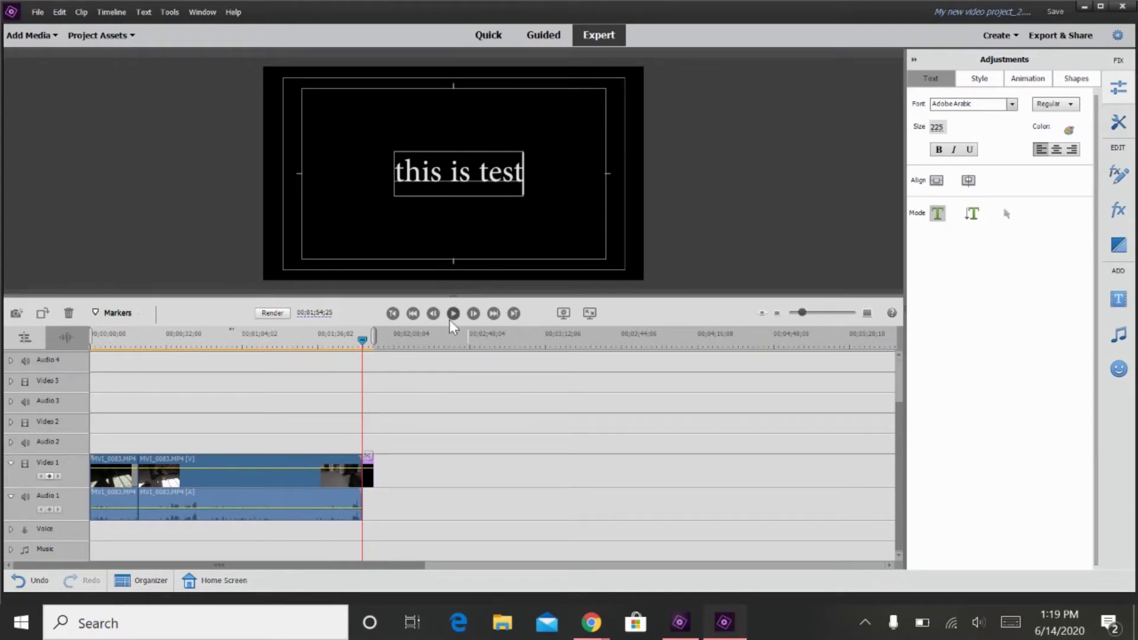
pyautogui.click(361, 335)
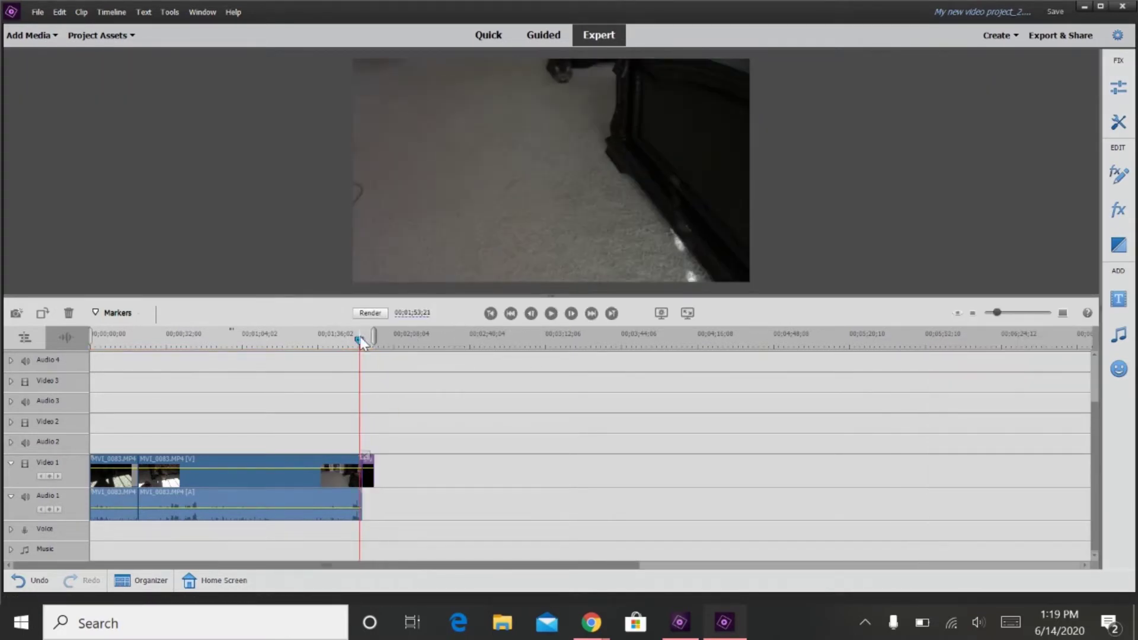
pyautogui.click(550, 319)
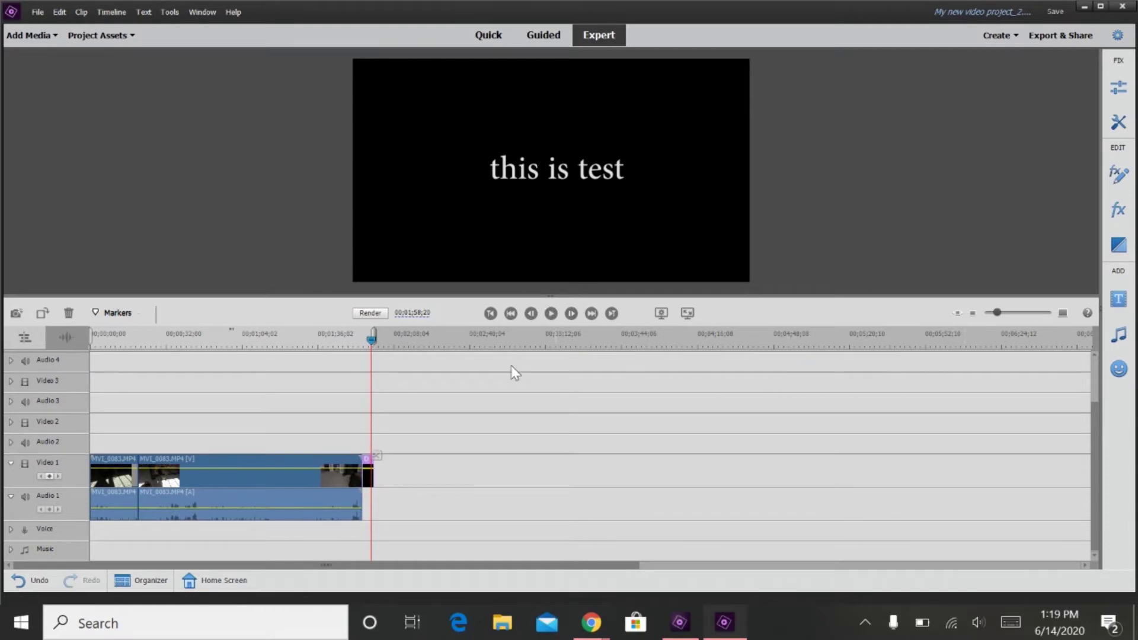
# Put the Typography01 motion title on Video 2 after the clip.
pyautogui.click(1119, 299)
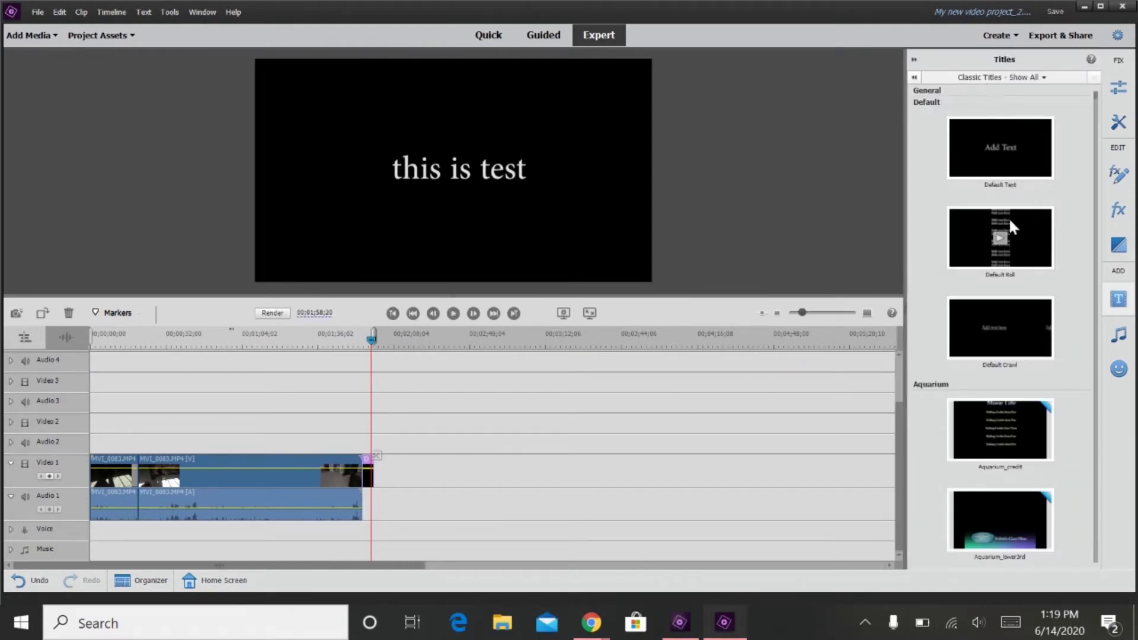
pyautogui.click(953, 81)
pyautogui.moveTo(952, 98)
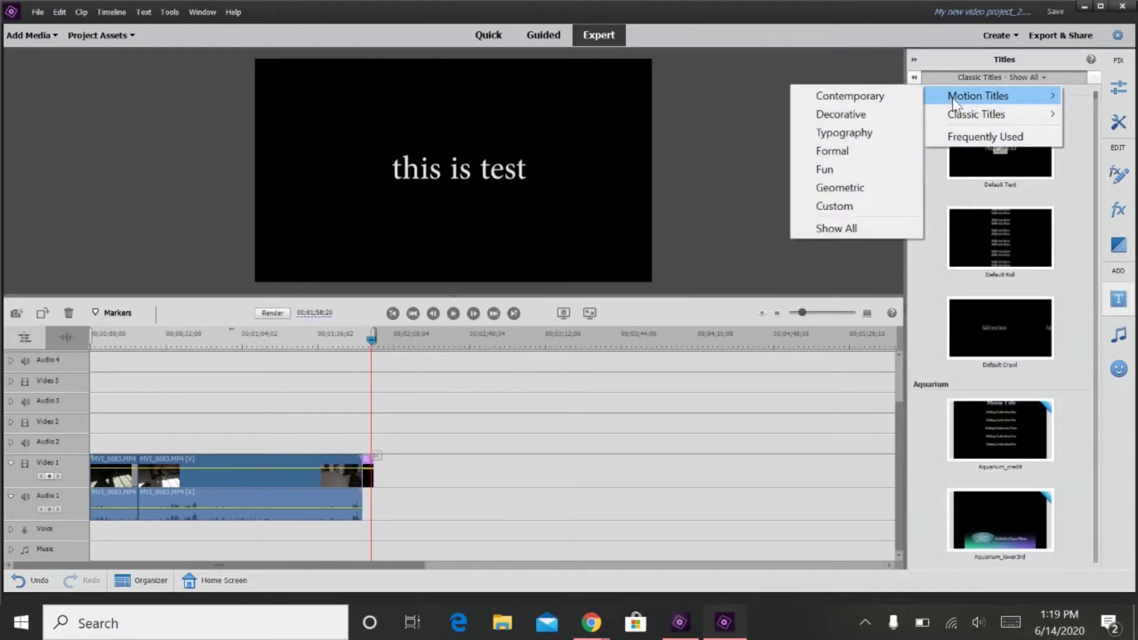
pyautogui.click(859, 229)
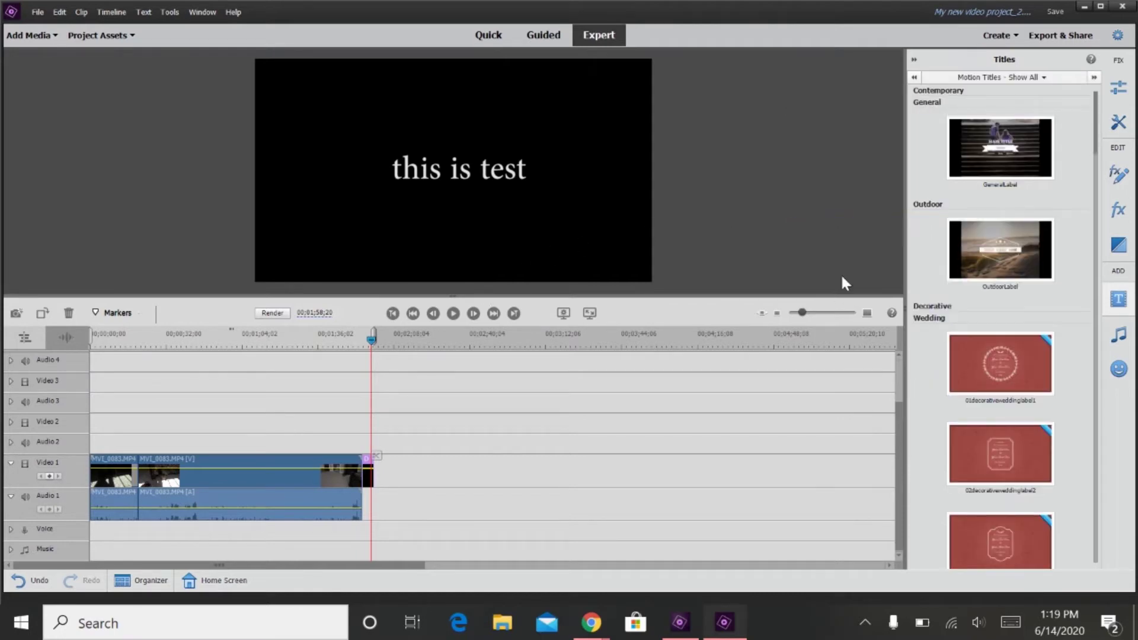
pyautogui.scroll(-10, 1034, 187)
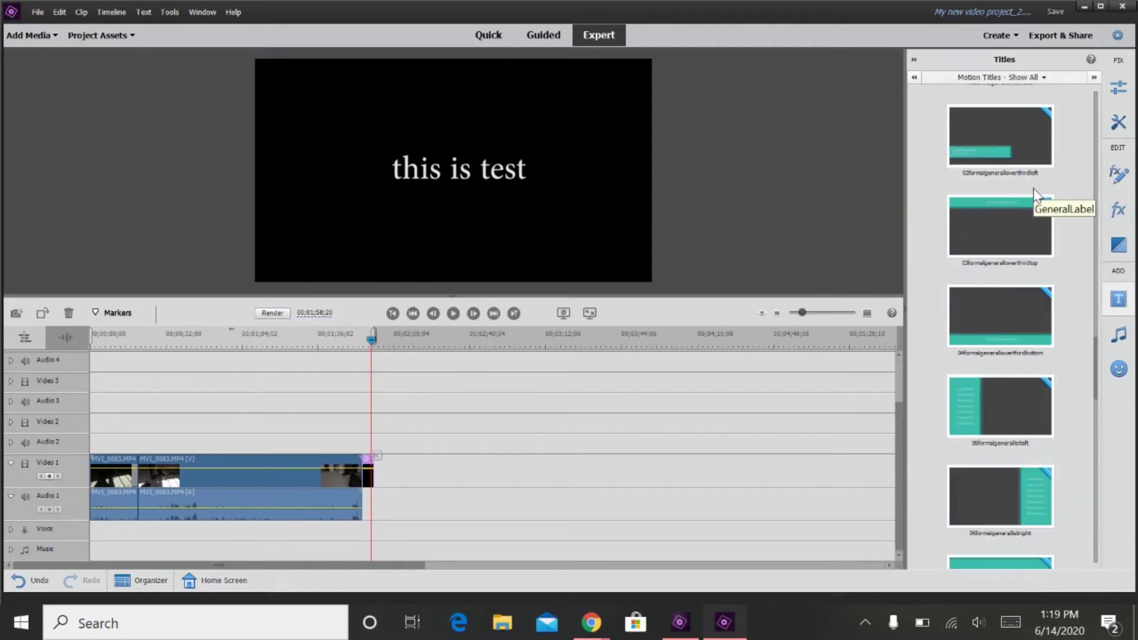
pyautogui.scroll(-5, 1034, 189)
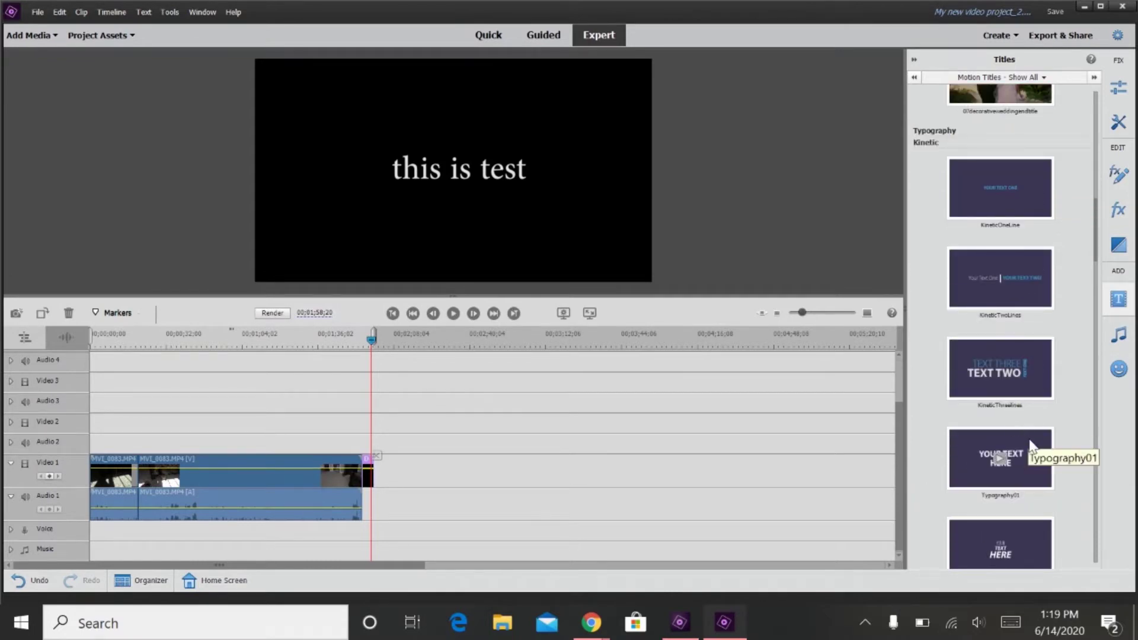
pyautogui.moveTo(1031, 443); pyautogui.dragTo(374, 425)
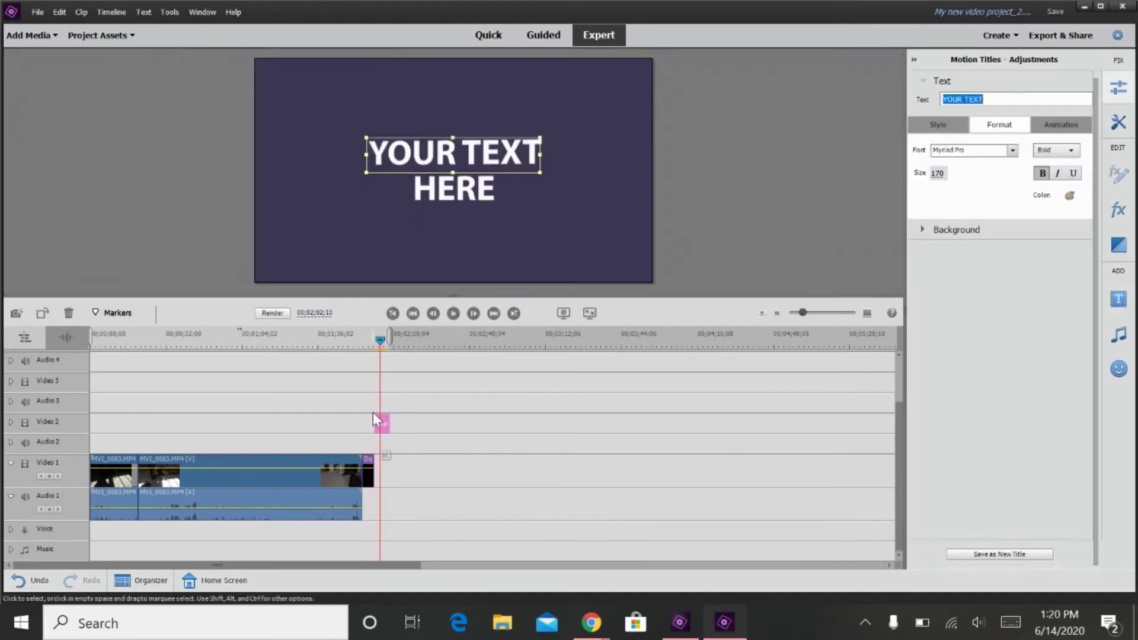
# Replace the title's YOUR TEXT placeholder with 'this is also a test'.
pyautogui.click(445, 149)
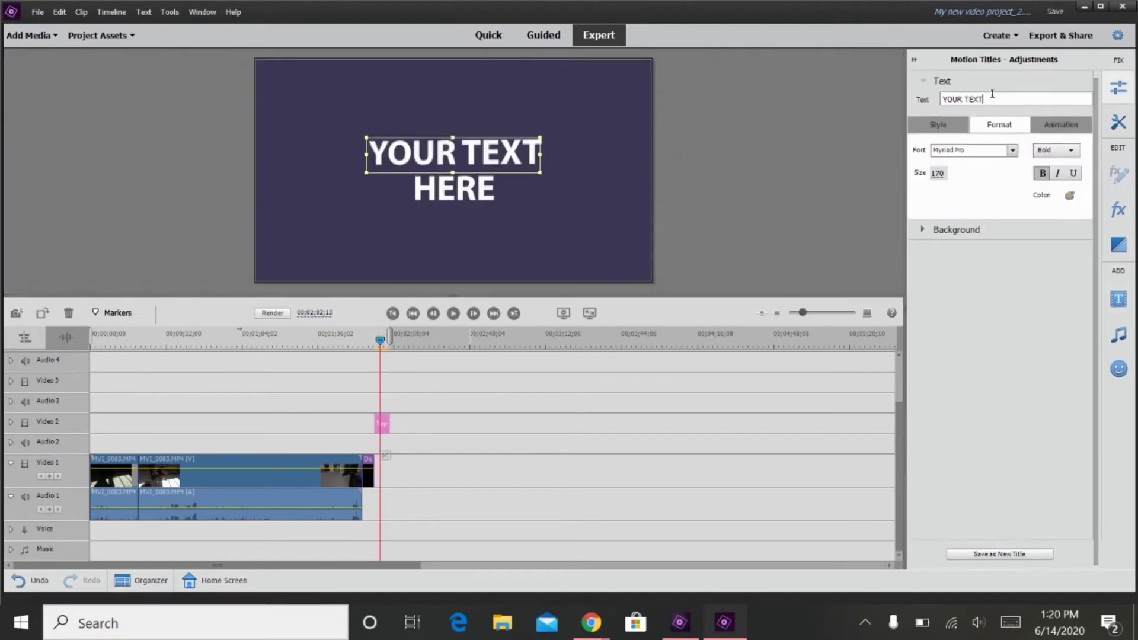
pyautogui.moveTo(992, 94); pyautogui.dragTo(942, 98)
pyautogui.press('BackSpace')
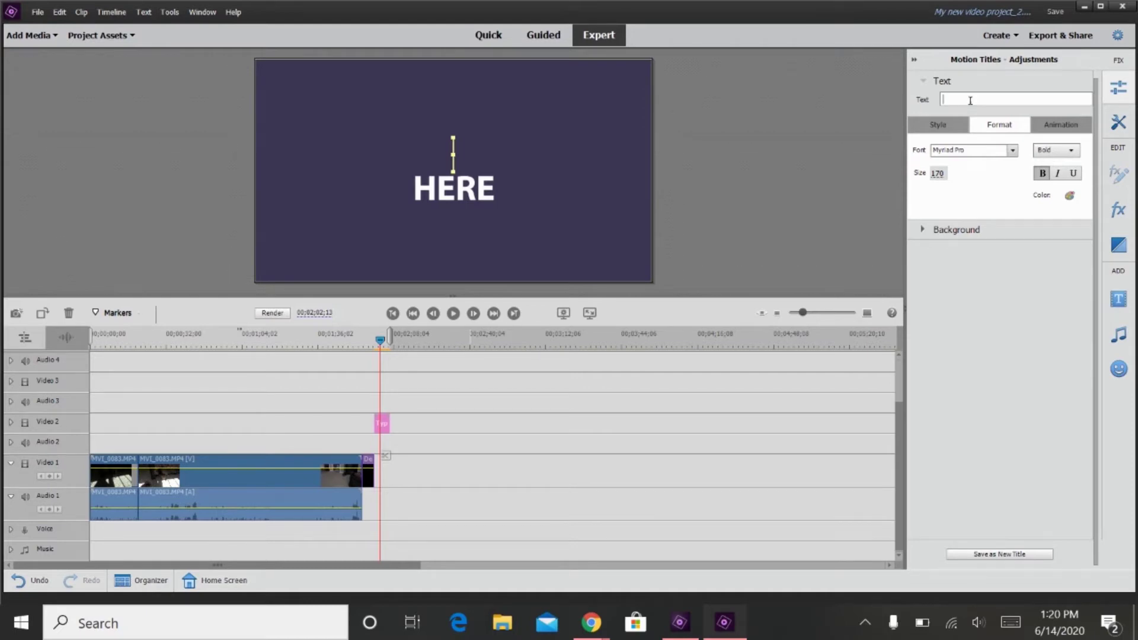
pyautogui.write('this is ')
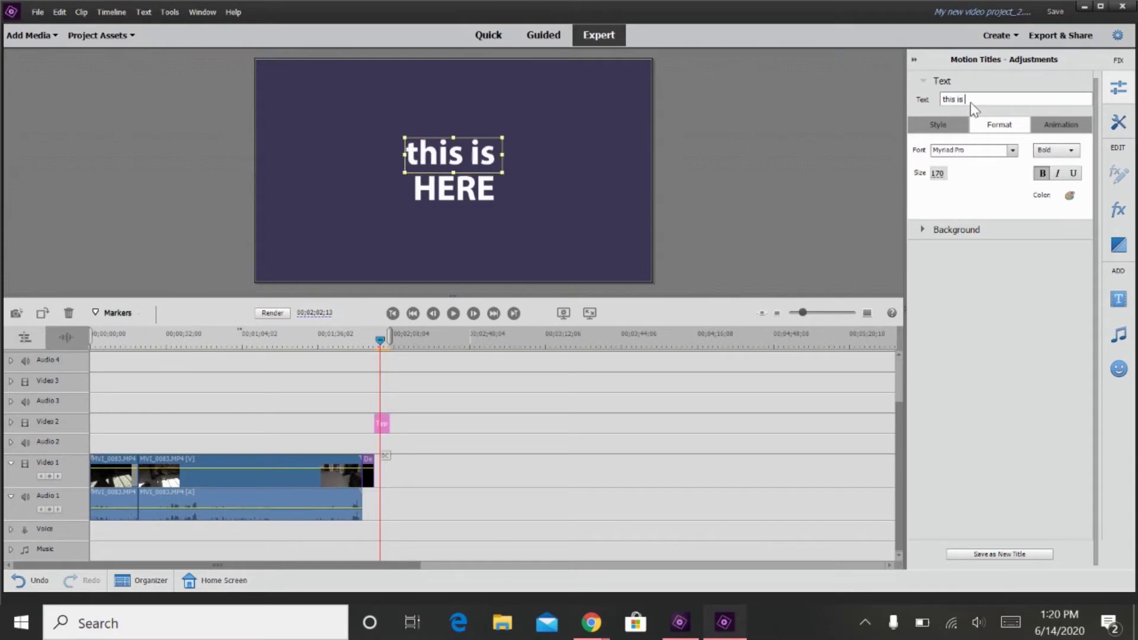
pyautogui.write('also a test')
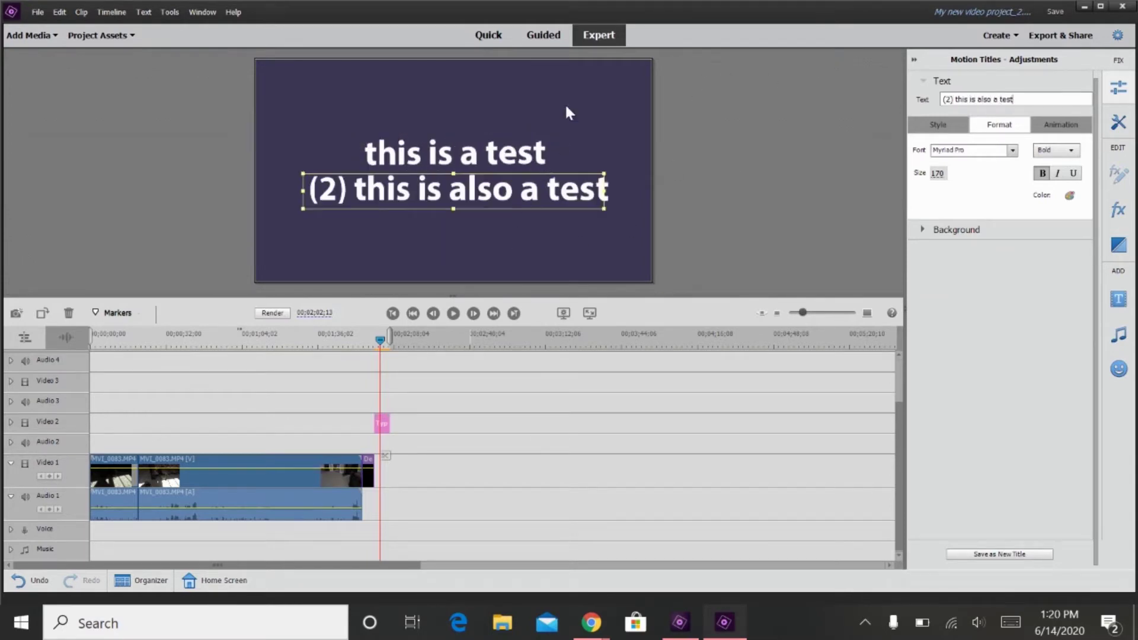
pyautogui.click(567, 107)
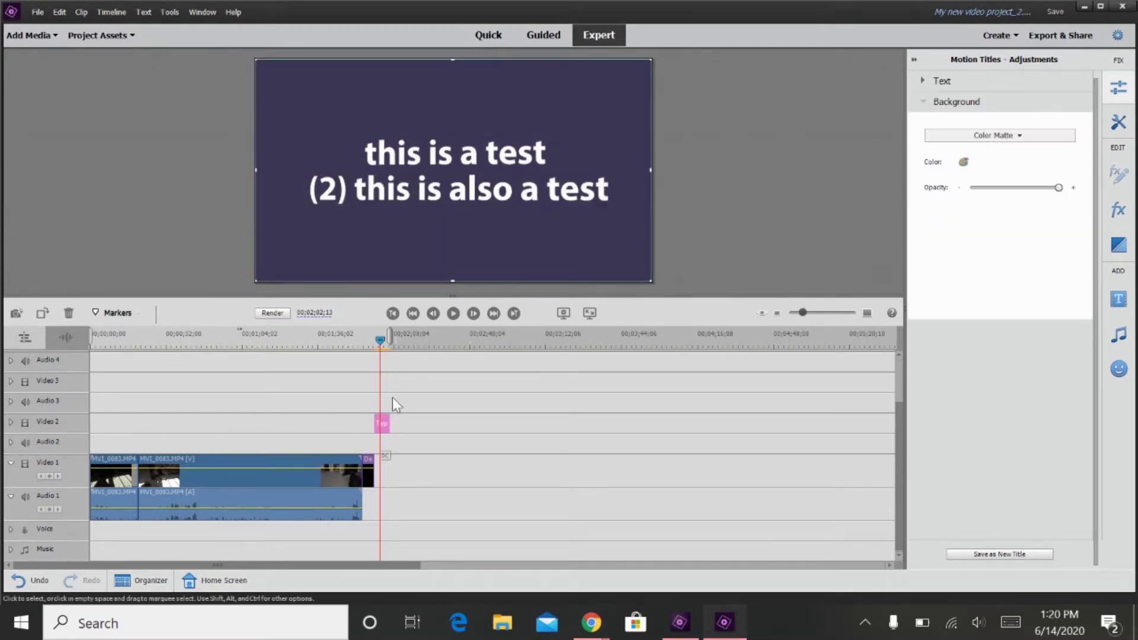
pyautogui.moveTo(380, 345); pyautogui.dragTo(372, 342)
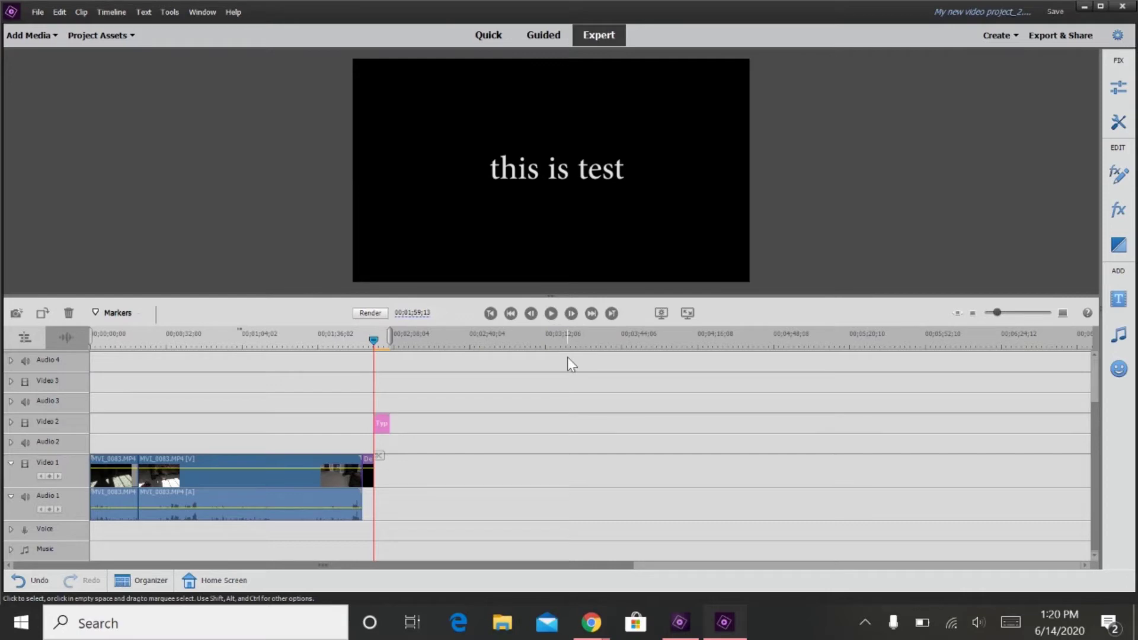
pyautogui.press('space')
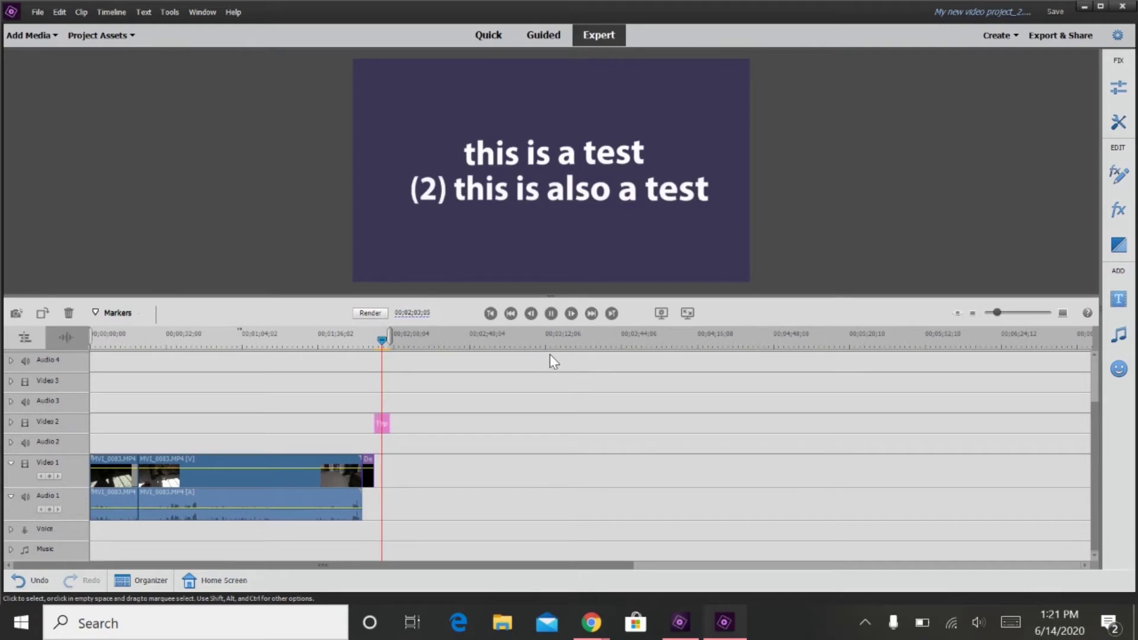
pyautogui.click(551, 313)
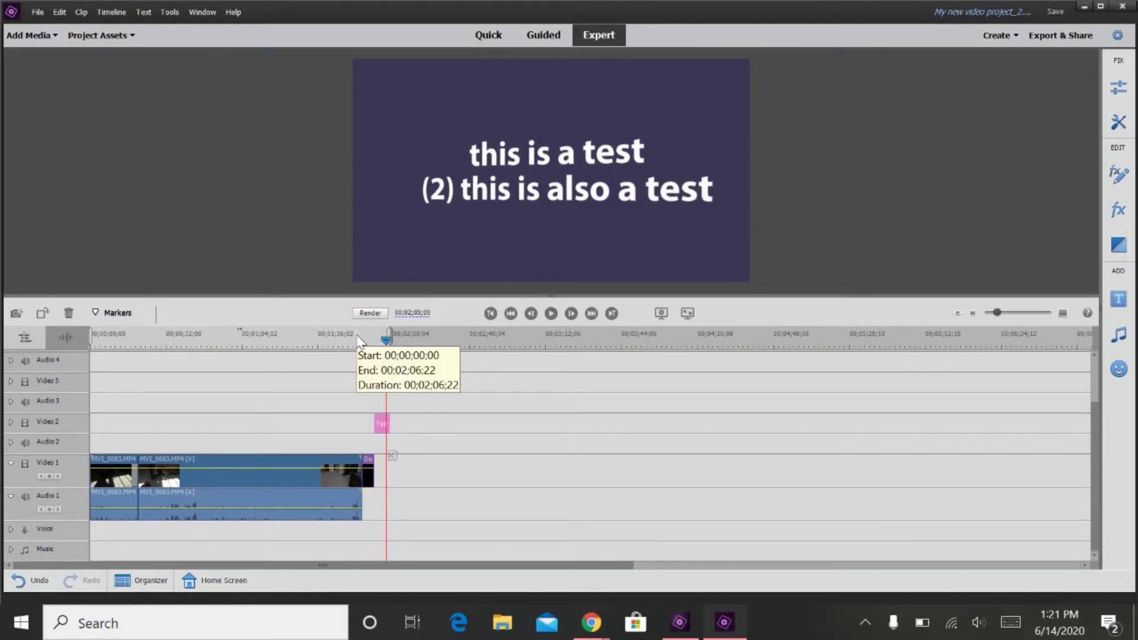
pyautogui.moveTo(368, 341); pyautogui.dragTo(358, 356)
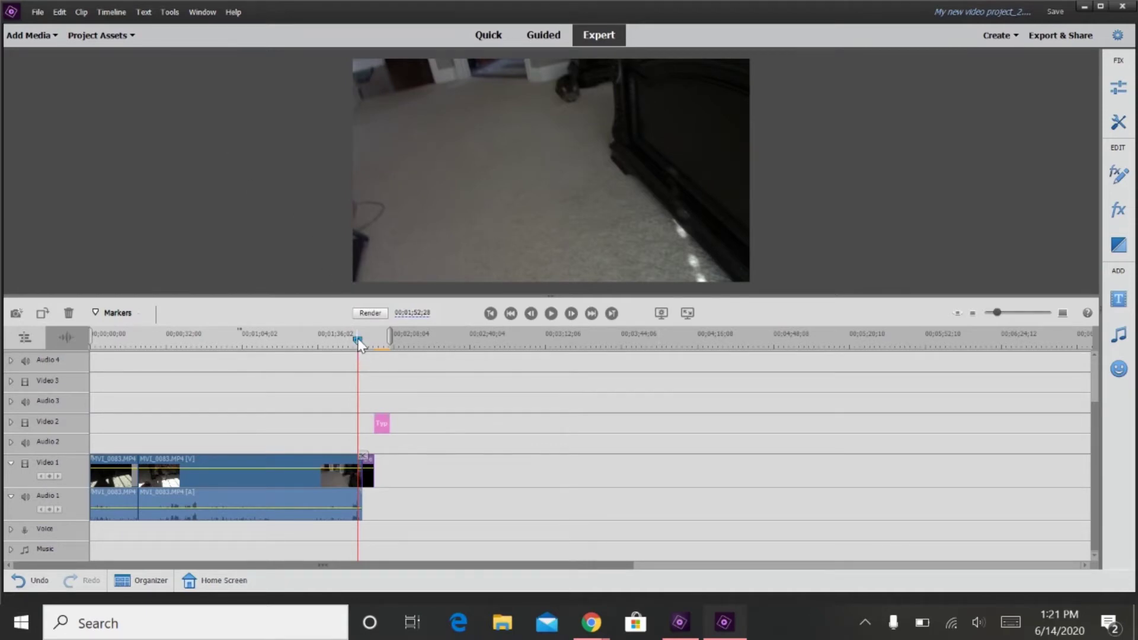
pyautogui.moveTo(358, 339)
pyautogui.mouseDown()
pyautogui.moveTo(393, 336)
pyautogui.moveTo(341, 338)
pyautogui.moveTo(361, 339)
pyautogui.mouseUp()
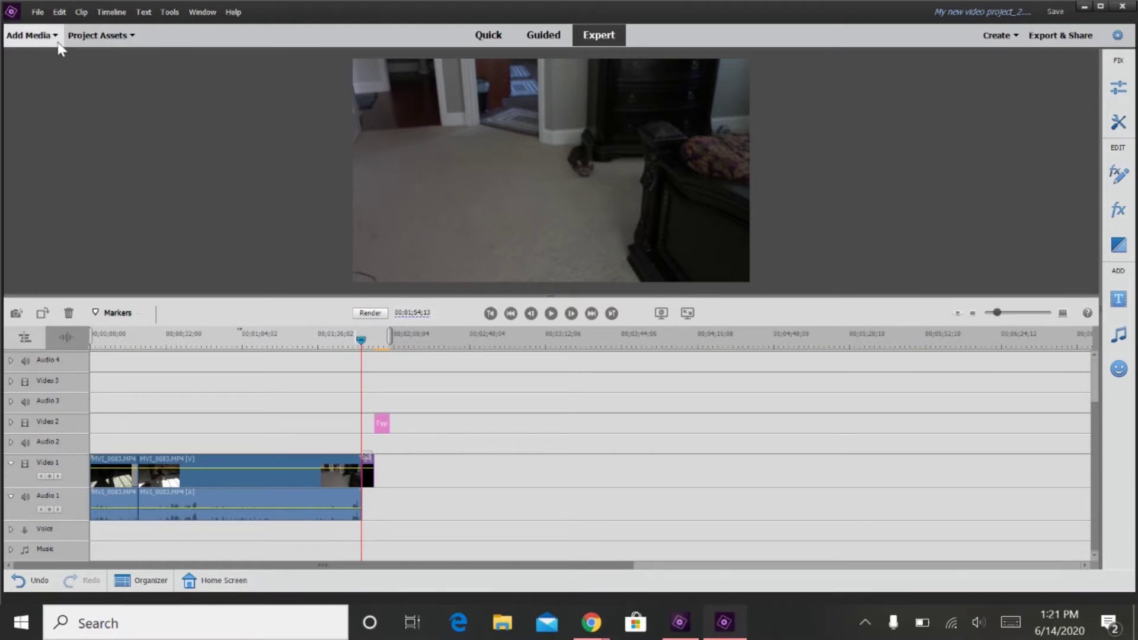
pyautogui.click(35, 35)
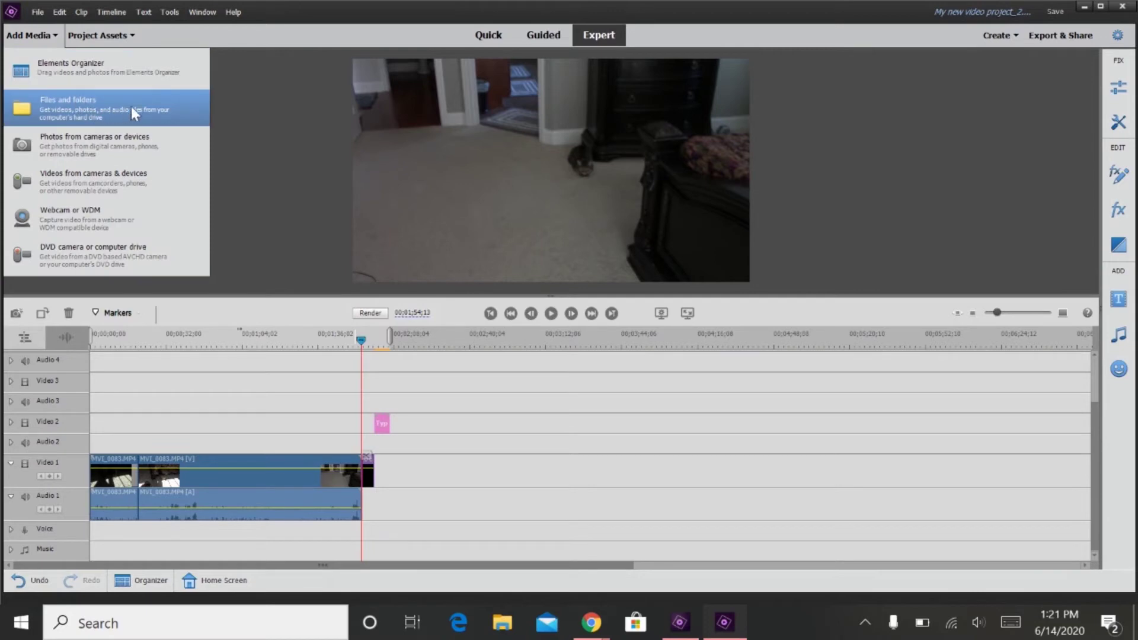
# Import Trapped.mp3 and lay it on Audio 2 from the timeline start.
pyautogui.click(166, 103)
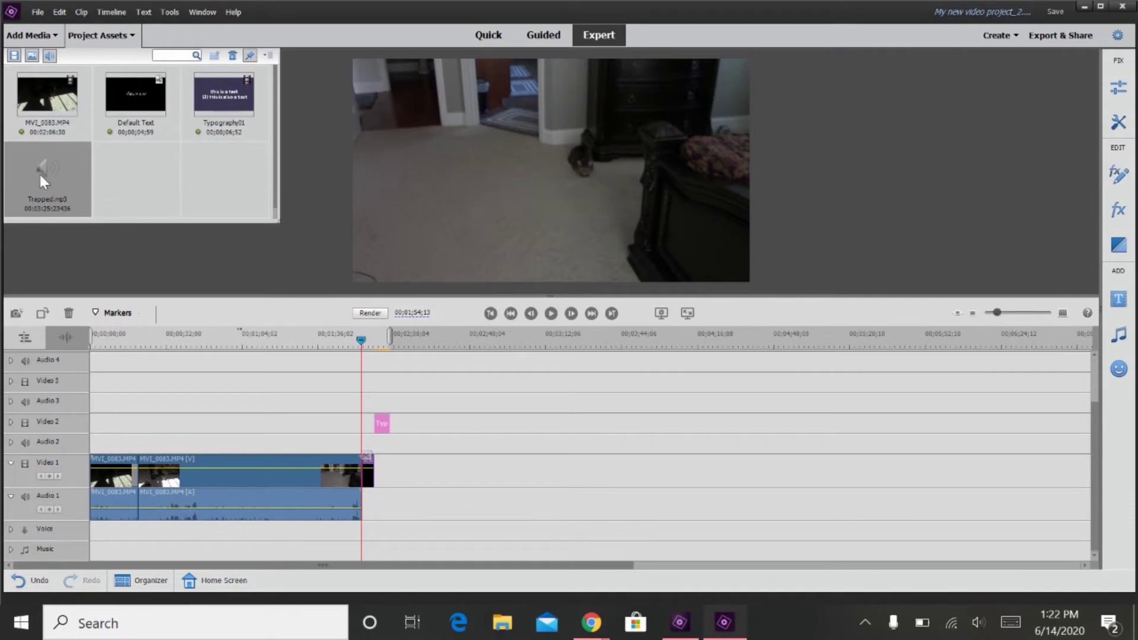
pyautogui.moveTo(40, 157); pyautogui.dragTo(99, 448)
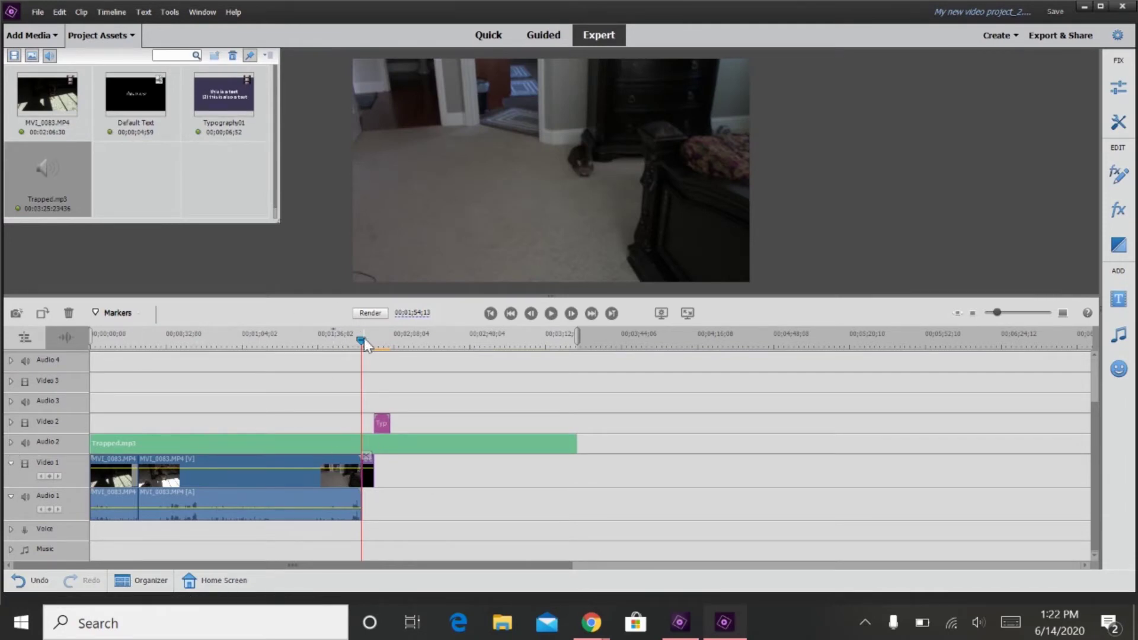
# Expand Audio 2 and lower the Trapped.mp3 volume with the rubberband and Volume Level slider.
pyautogui.click(10, 442)
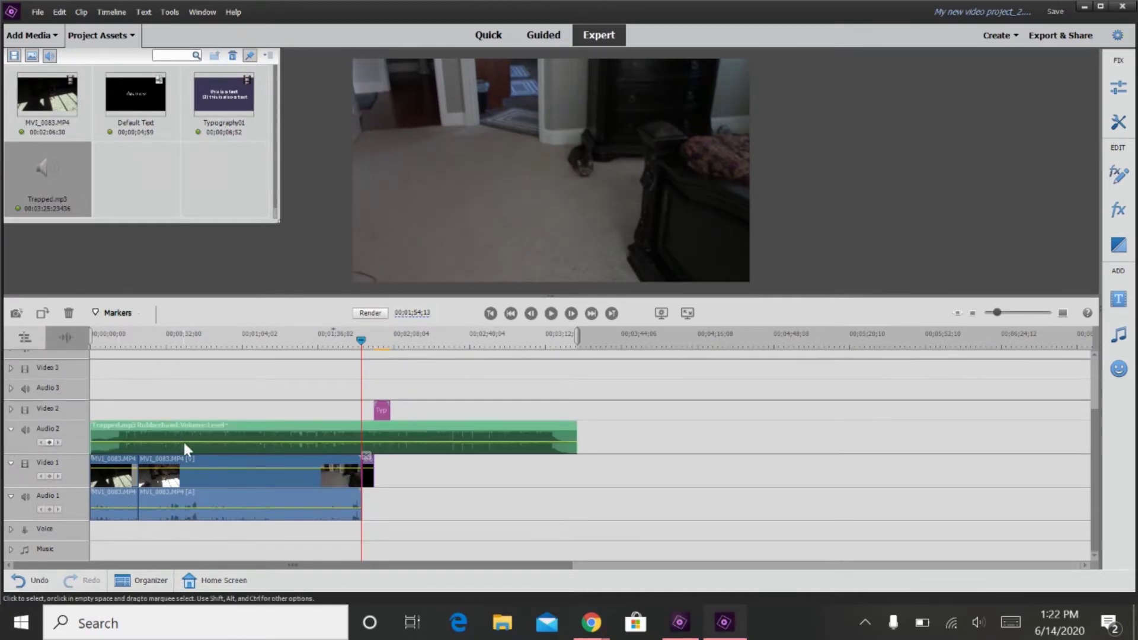
pyautogui.moveTo(183, 440); pyautogui.dragTo(183, 442)
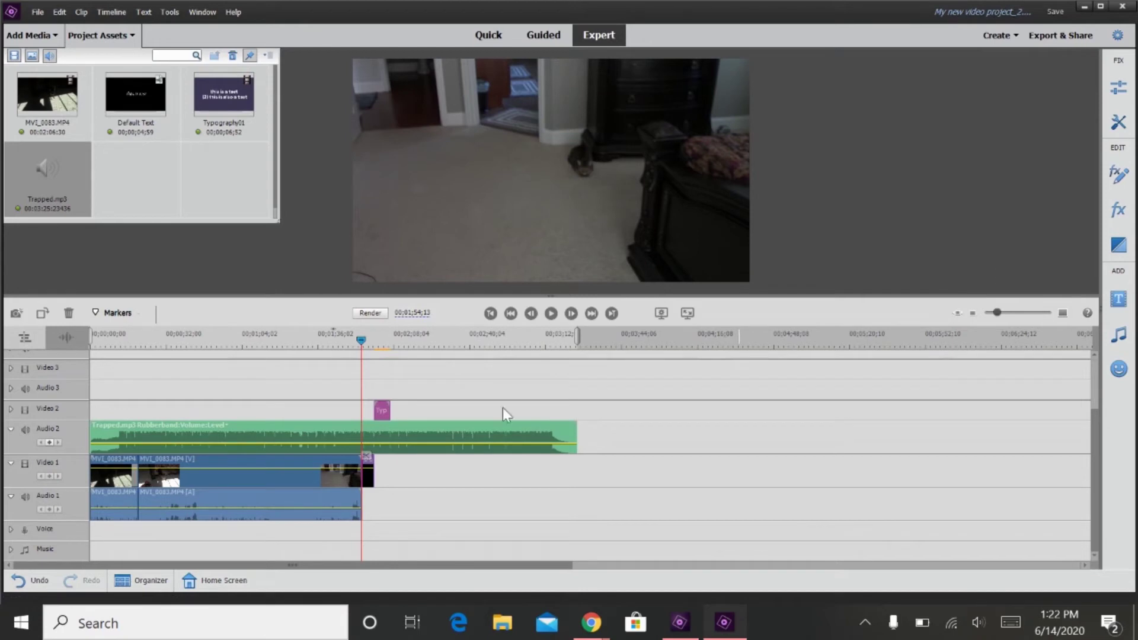
pyautogui.click(1120, 86)
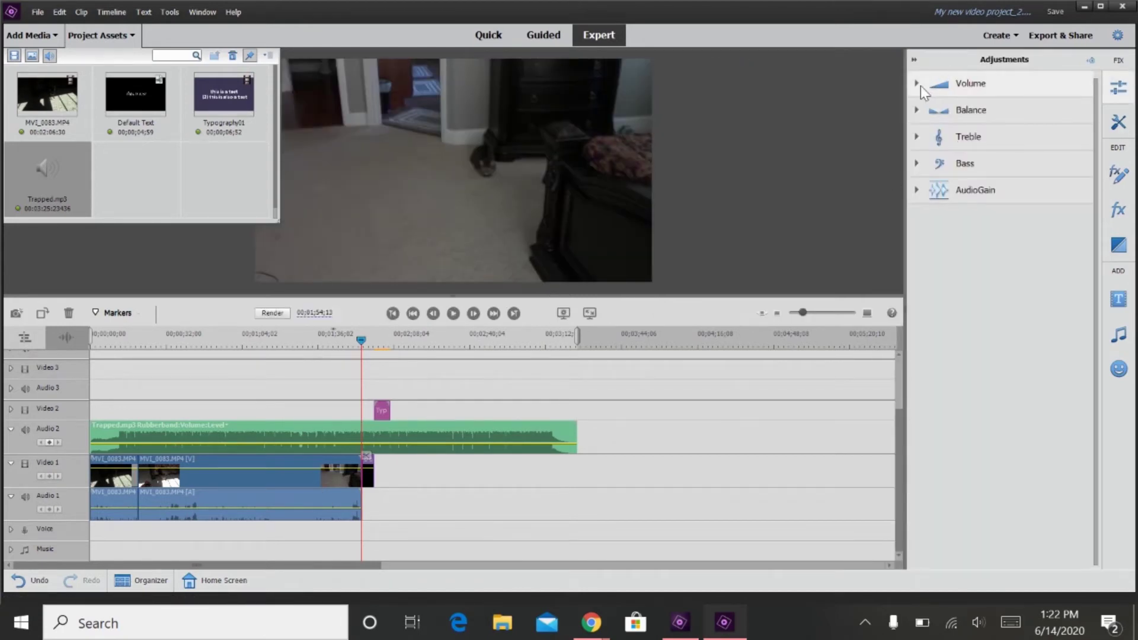
pyautogui.click(919, 85)
pyautogui.moveTo(1032, 118); pyautogui.dragTo(1038, 118)
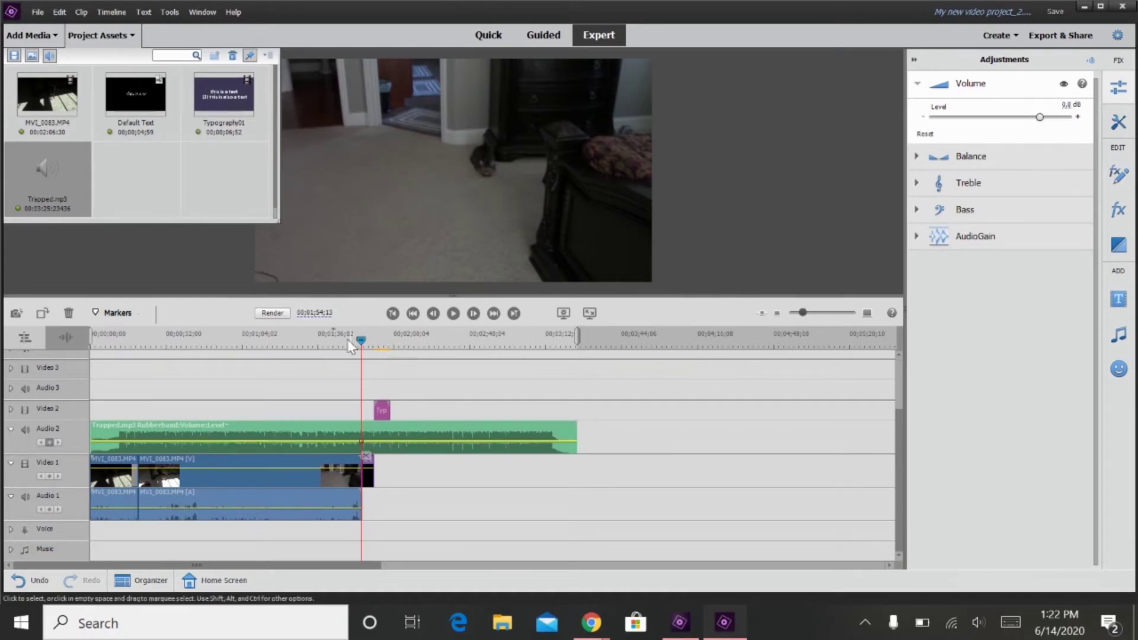
# Play from the timeline start and turn the music down to about -9.3 dB.
pyautogui.click(150, 341)
pyautogui.moveTo(109, 347); pyautogui.dragTo(44, 347)
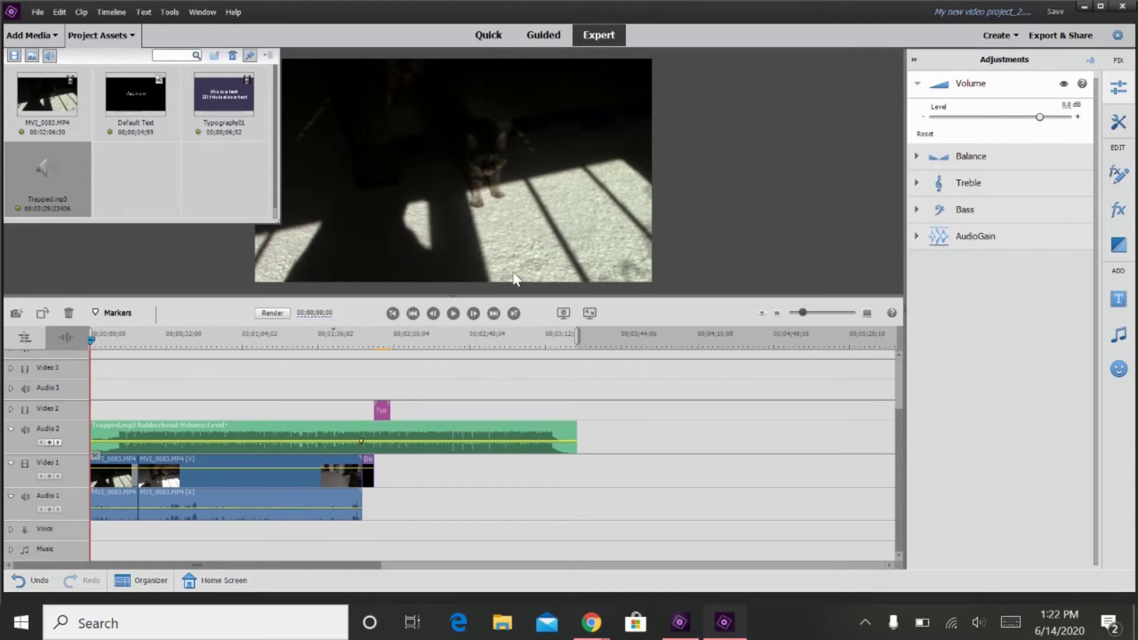
pyautogui.click(453, 313)
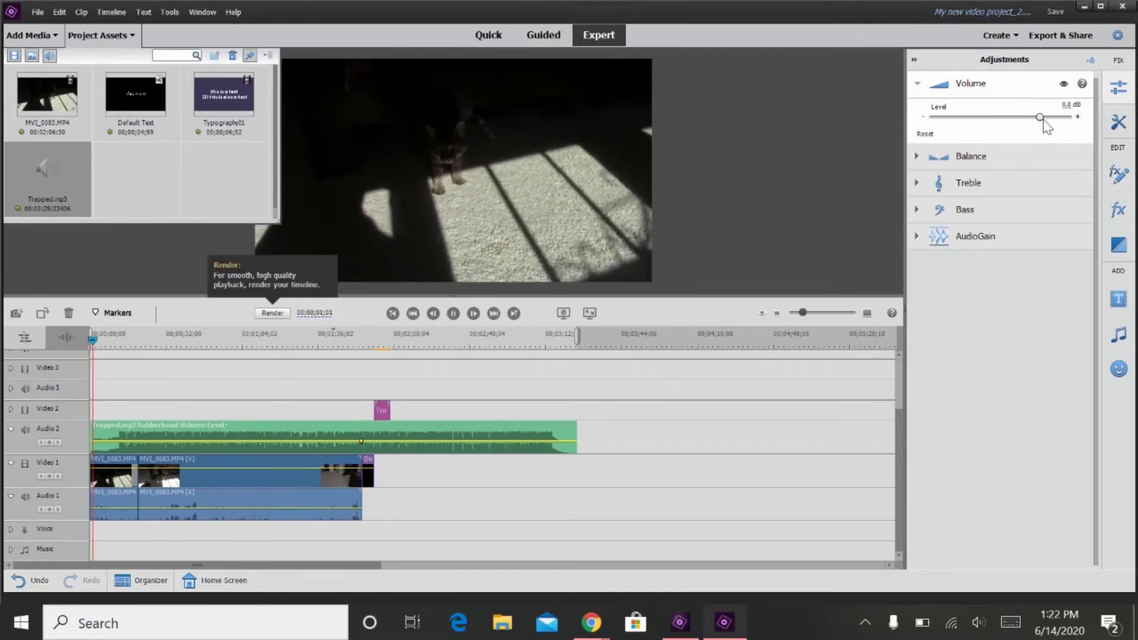
pyautogui.moveTo(1040, 117); pyautogui.dragTo(1006, 118)
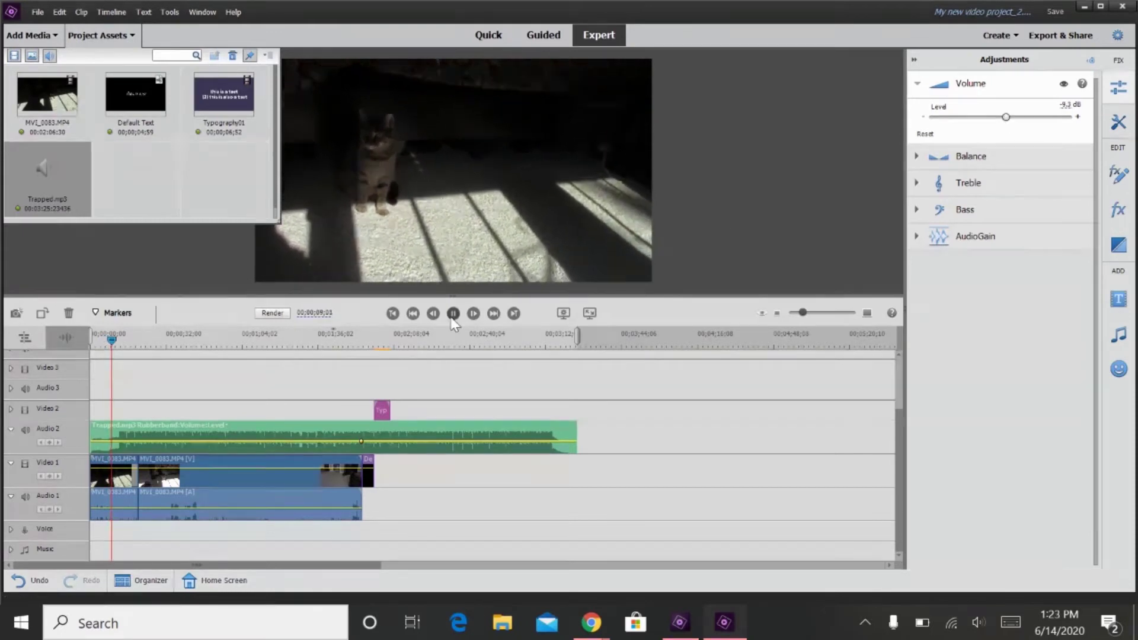
# Close Adjustments and Project Assets, then select the MVI_0083.MP4 clip with its audio.
pyautogui.click(112, 472)
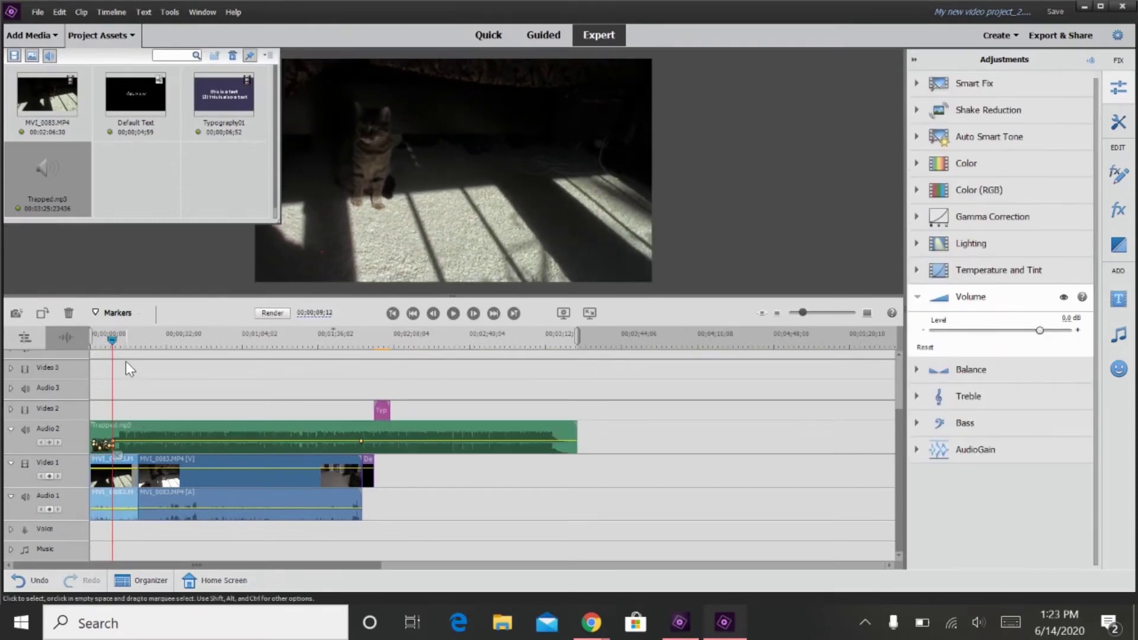
pyautogui.click(112, 339)
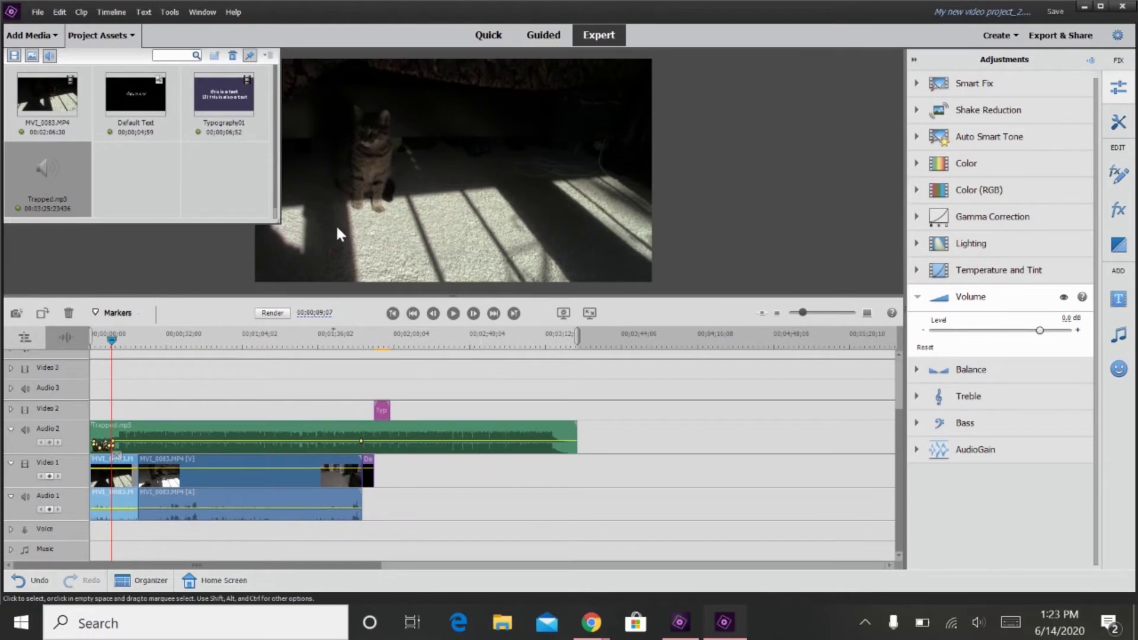
pyautogui.click(915, 60)
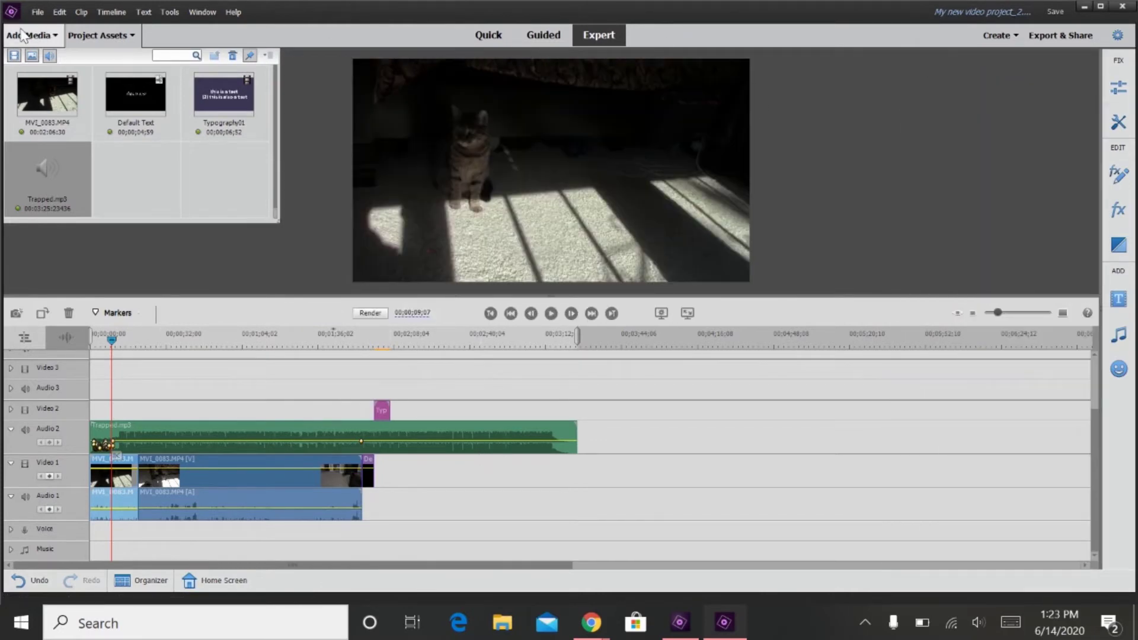
pyautogui.click(100, 35)
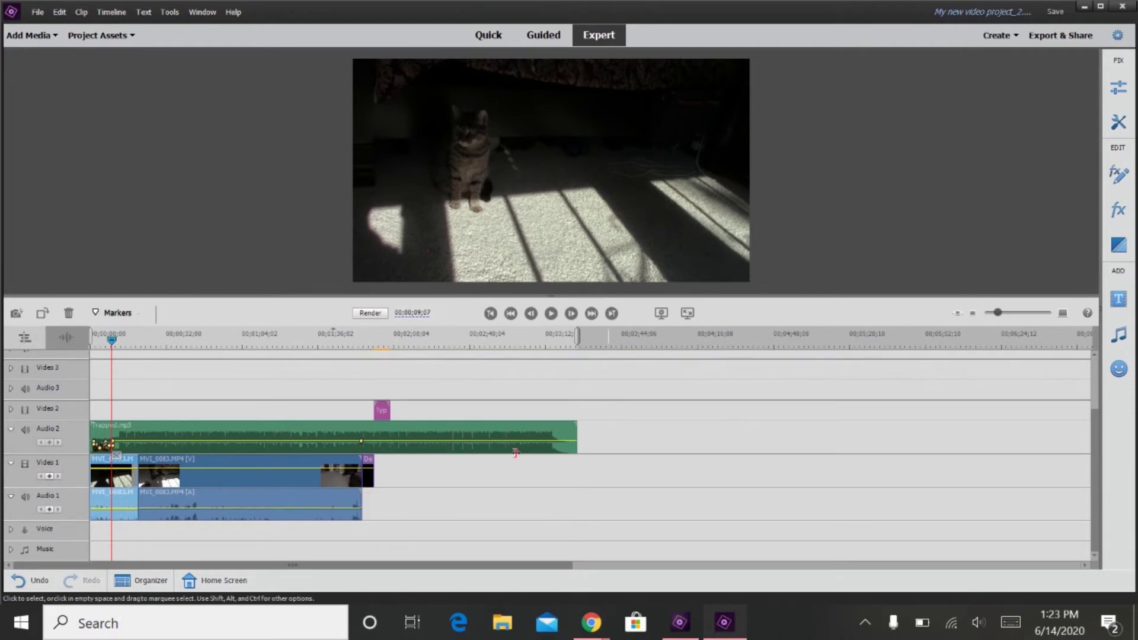
pyautogui.click(253, 477)
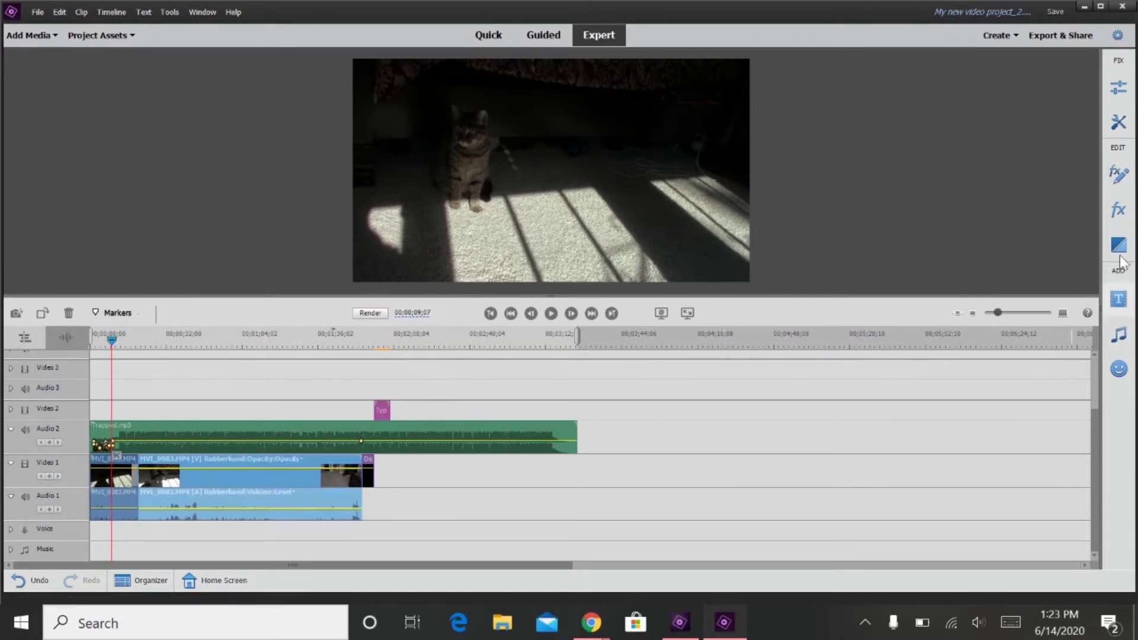
# In Time Remapping, add a TimeZone a few seconds in and stretch it toward the clip's end.
pyautogui.click(1117, 123)
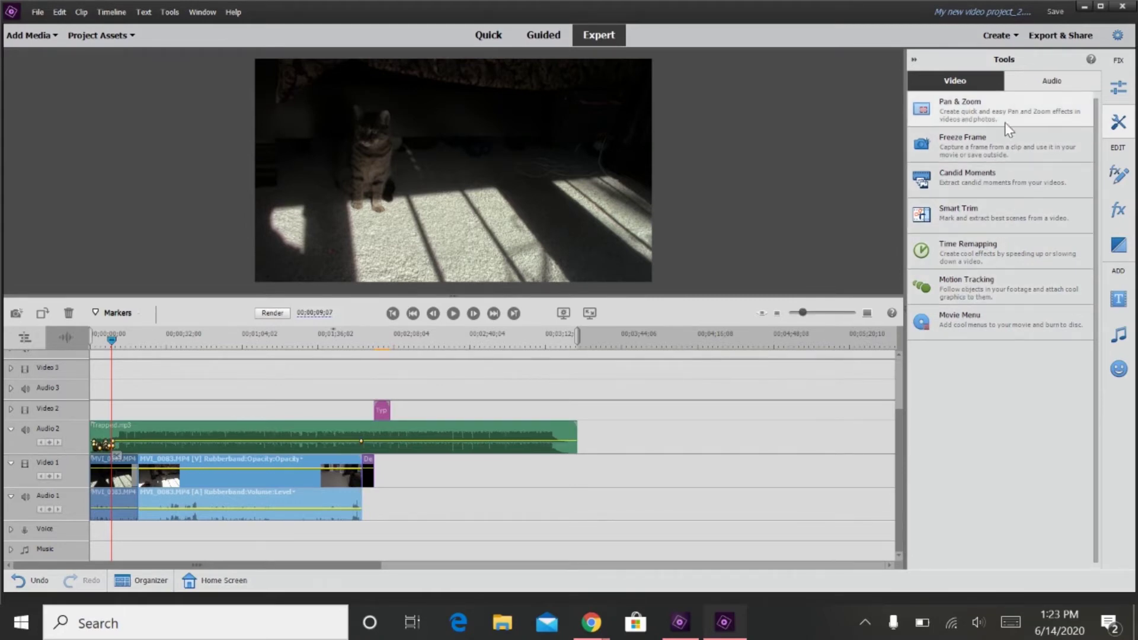
pyautogui.click(956, 261)
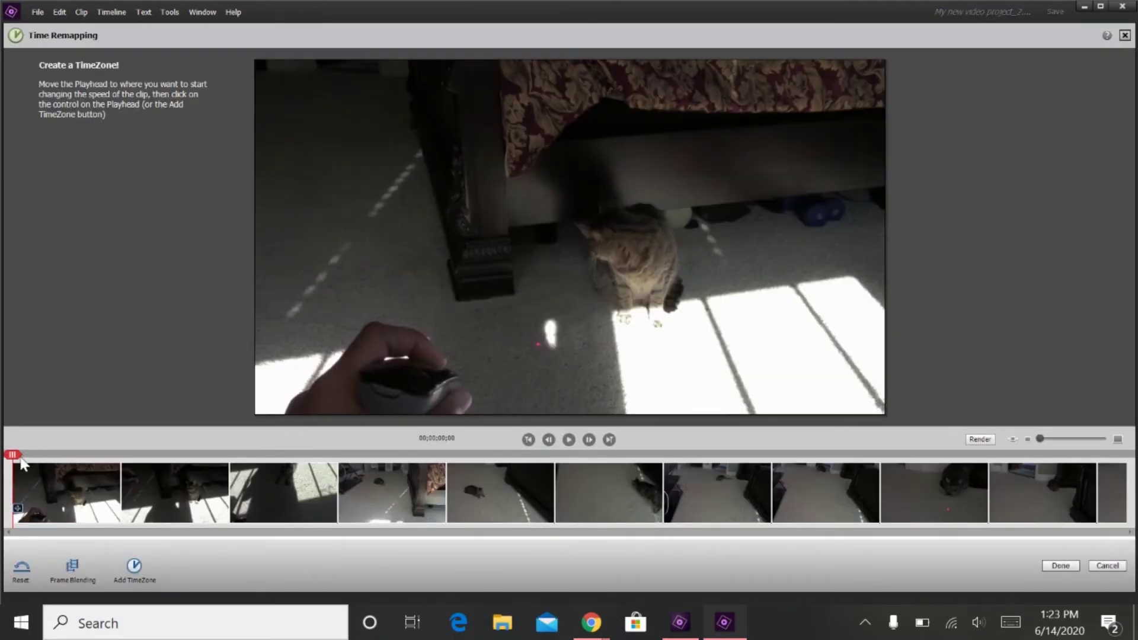
pyautogui.moveTo(12, 456); pyautogui.dragTo(110, 501)
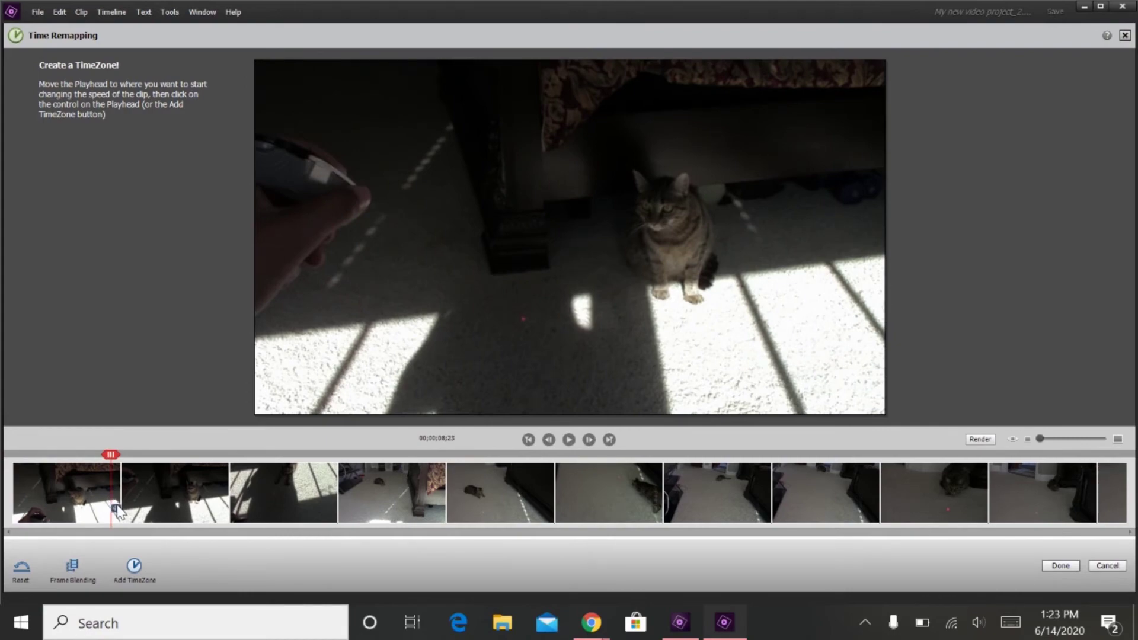
pyautogui.click(115, 508)
pyautogui.moveTo(168, 456); pyautogui.dragTo(1052, 472)
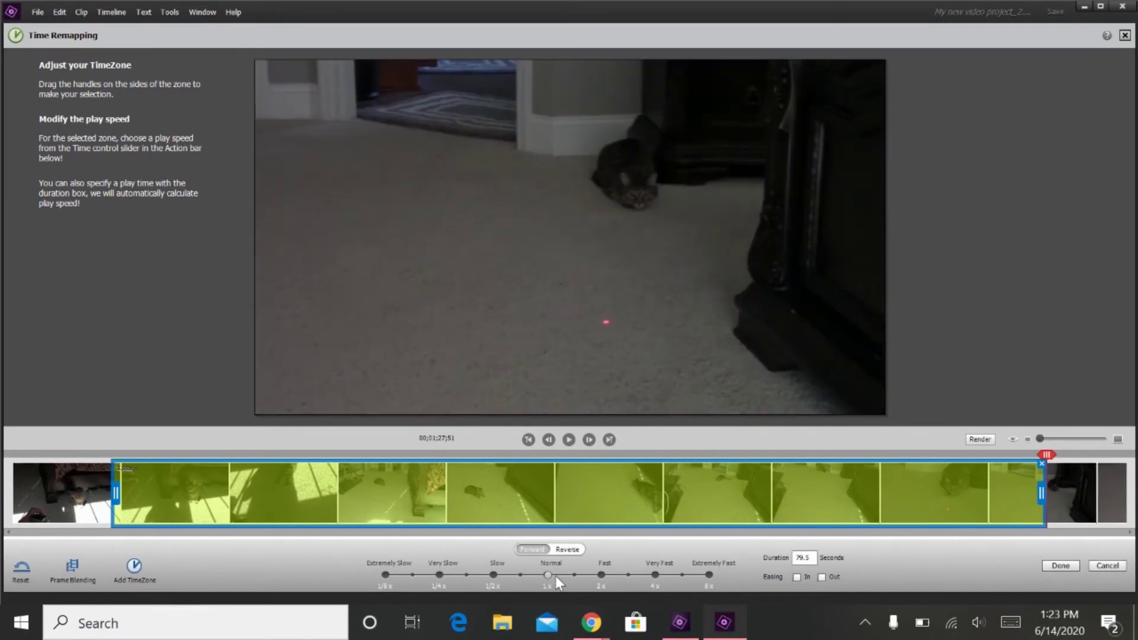
# Try fast, very fast, extremely fast and very slow speeds, then set the zone to Reverse.
pyautogui.click(595, 577)
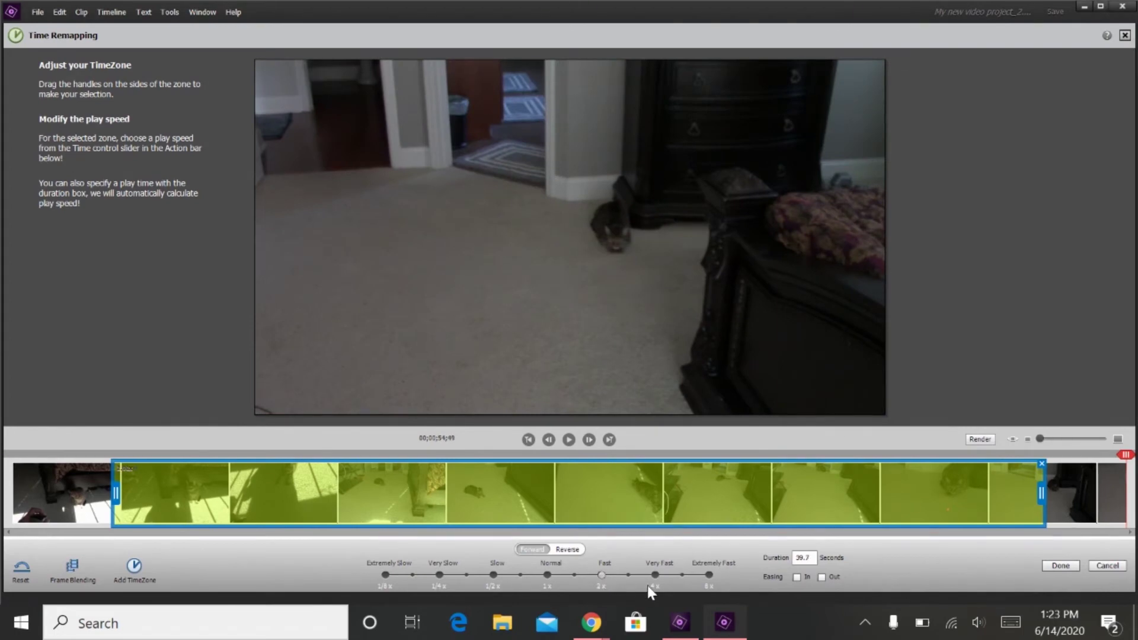
pyautogui.click(656, 576)
pyautogui.click(703, 575)
pyautogui.click(440, 575)
pyautogui.click(560, 548)
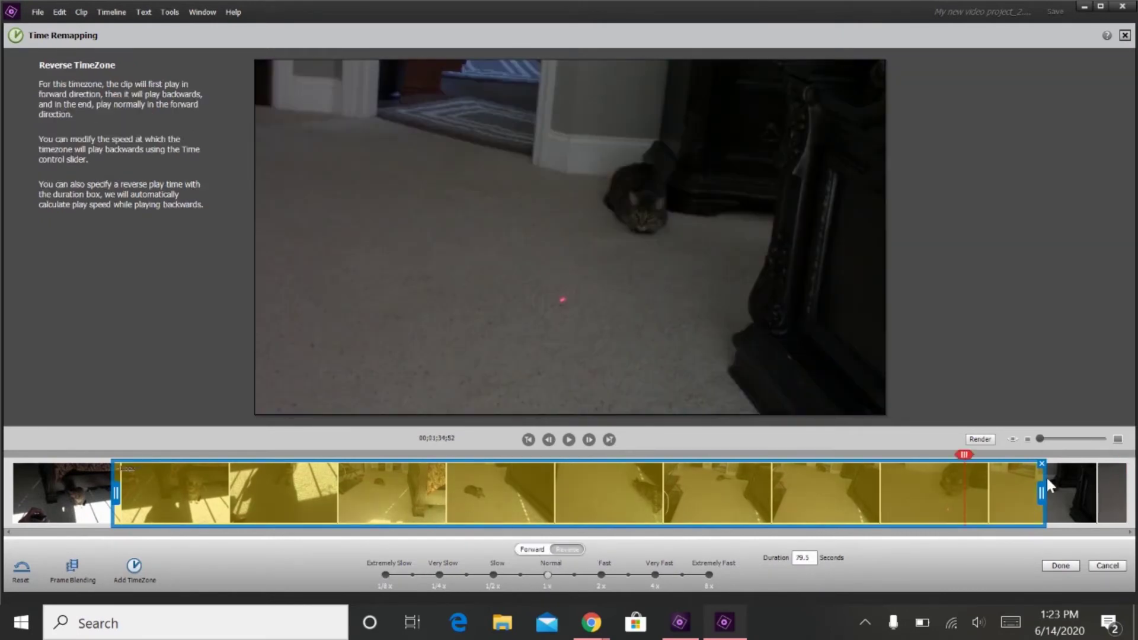
# Shrink the reversed TimeZone to 5 seconds and park the playhead just before it.
pyautogui.click(1049, 493)
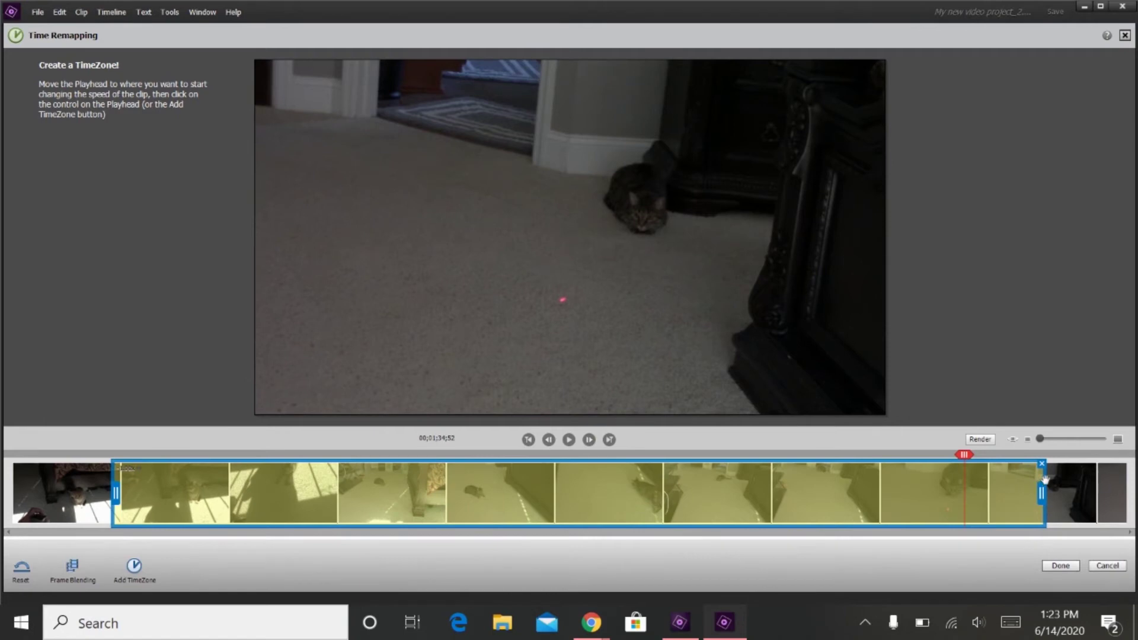
pyautogui.click(887, 490)
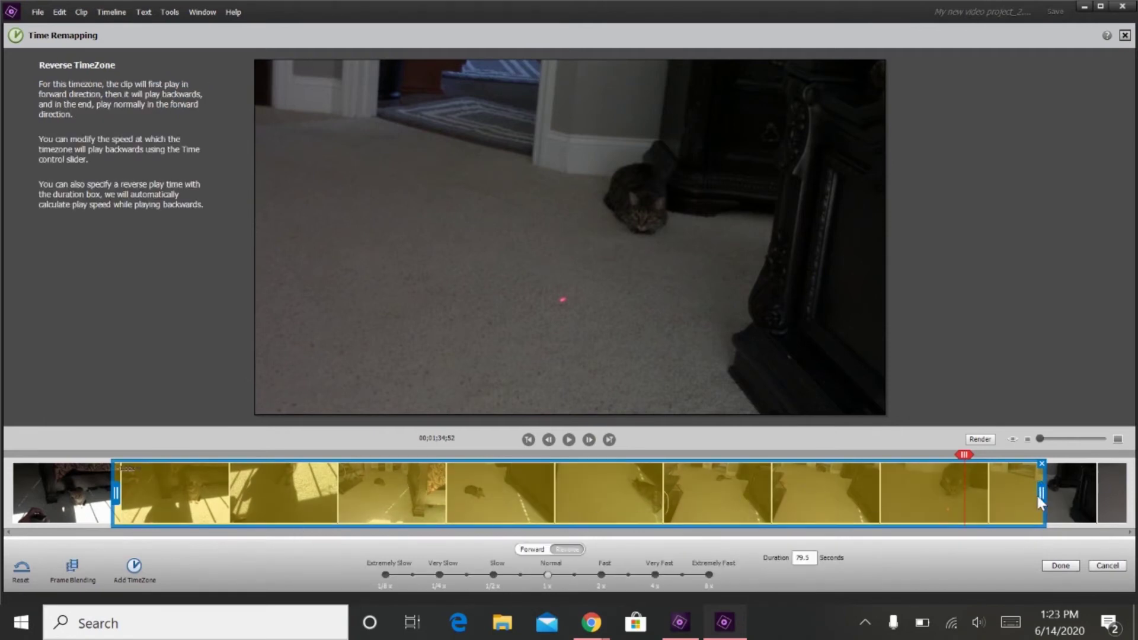
pyautogui.moveTo(1042, 494); pyautogui.dragTo(165, 496)
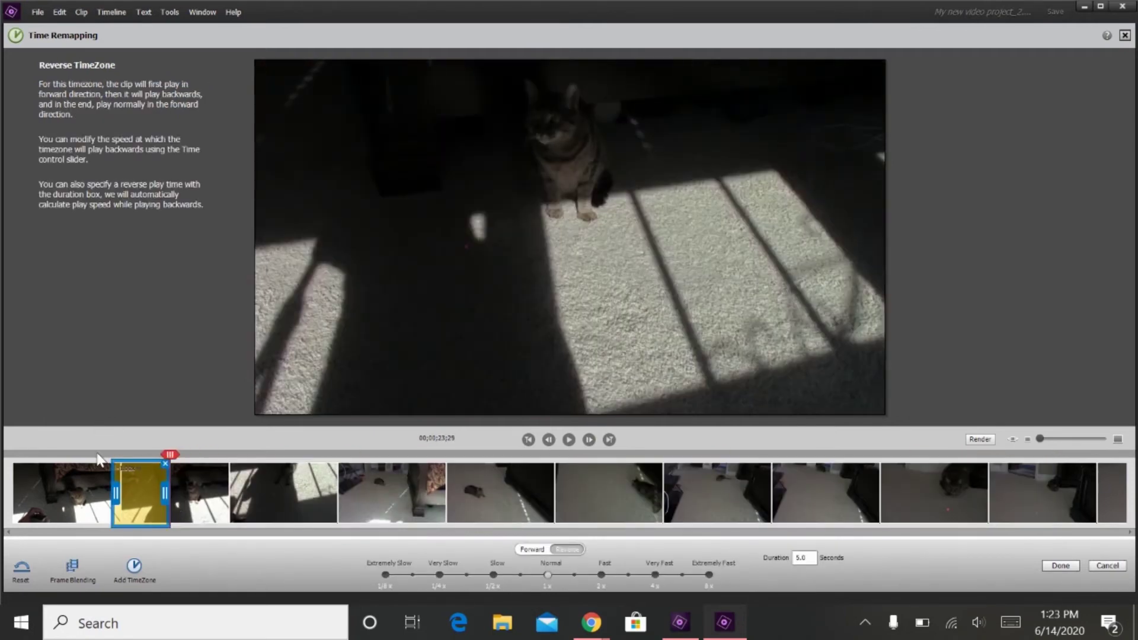
pyautogui.click(97, 457)
pyautogui.moveTo(98, 458); pyautogui.dragTo(100, 458)
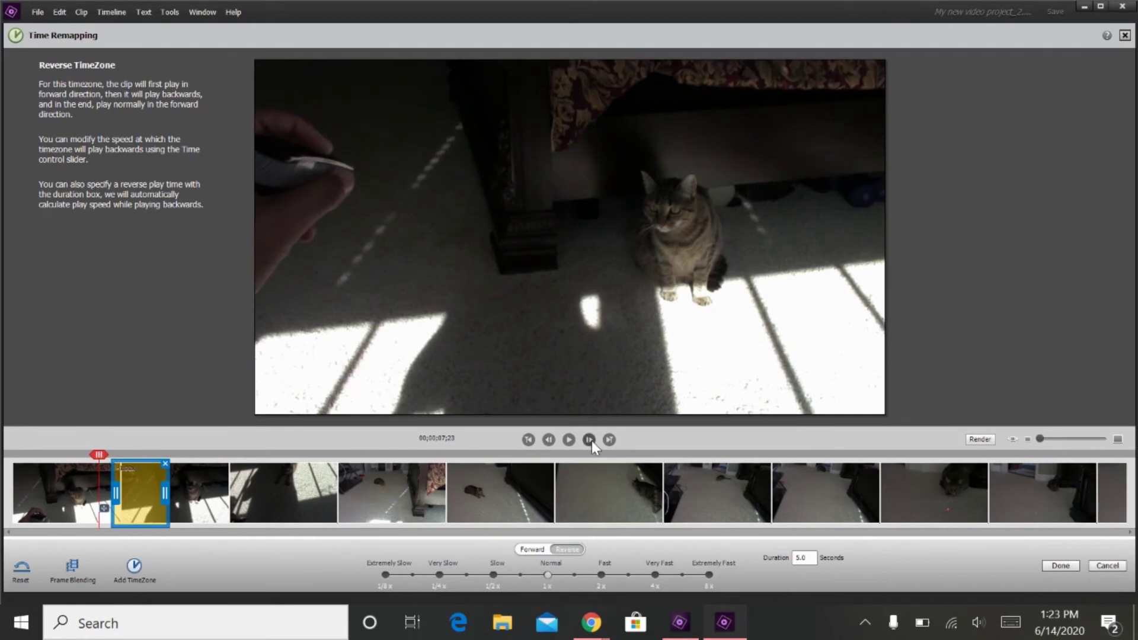
# Preview the reverse effect, then Cancel the time remapping.
pyautogui.click(571, 444)
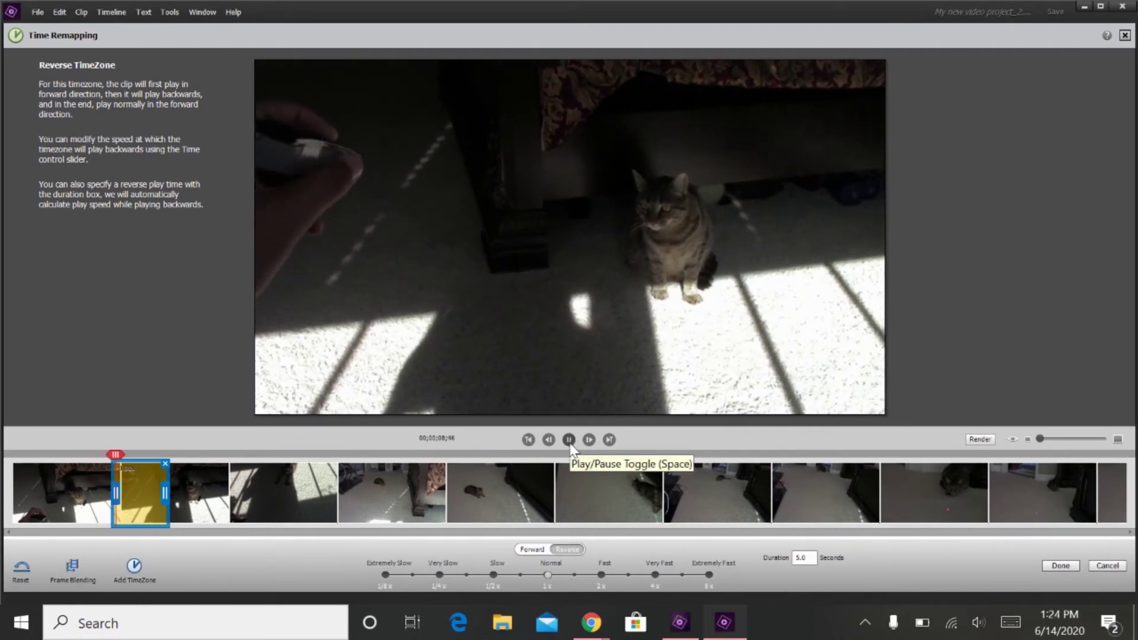
pyautogui.click(570, 444)
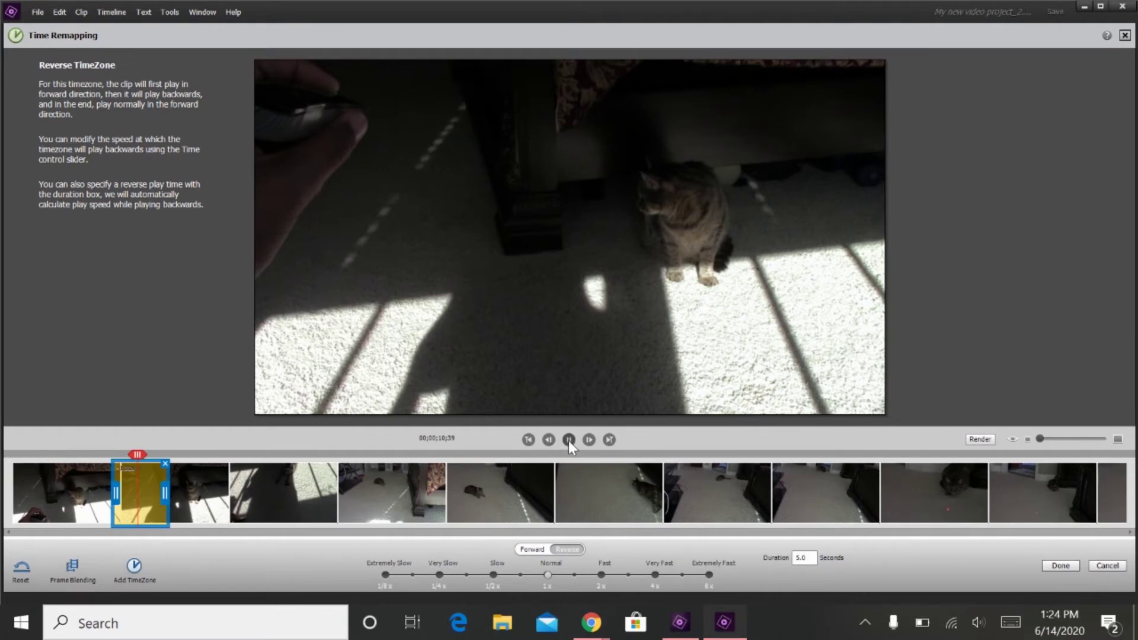
pyautogui.click(568, 440)
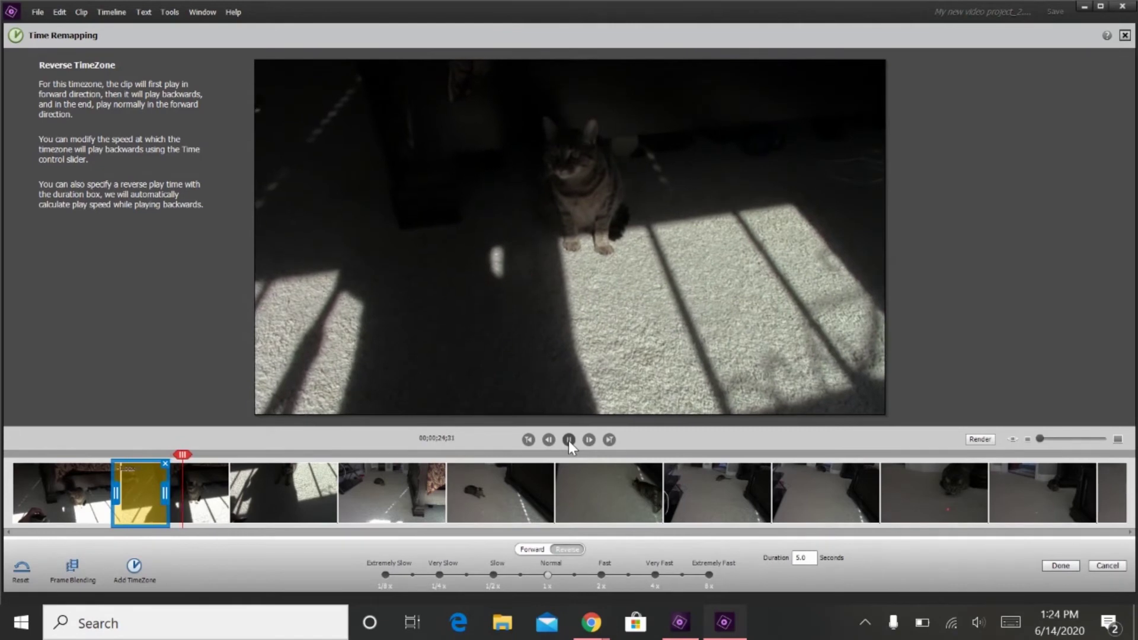
pyautogui.click(568, 440)
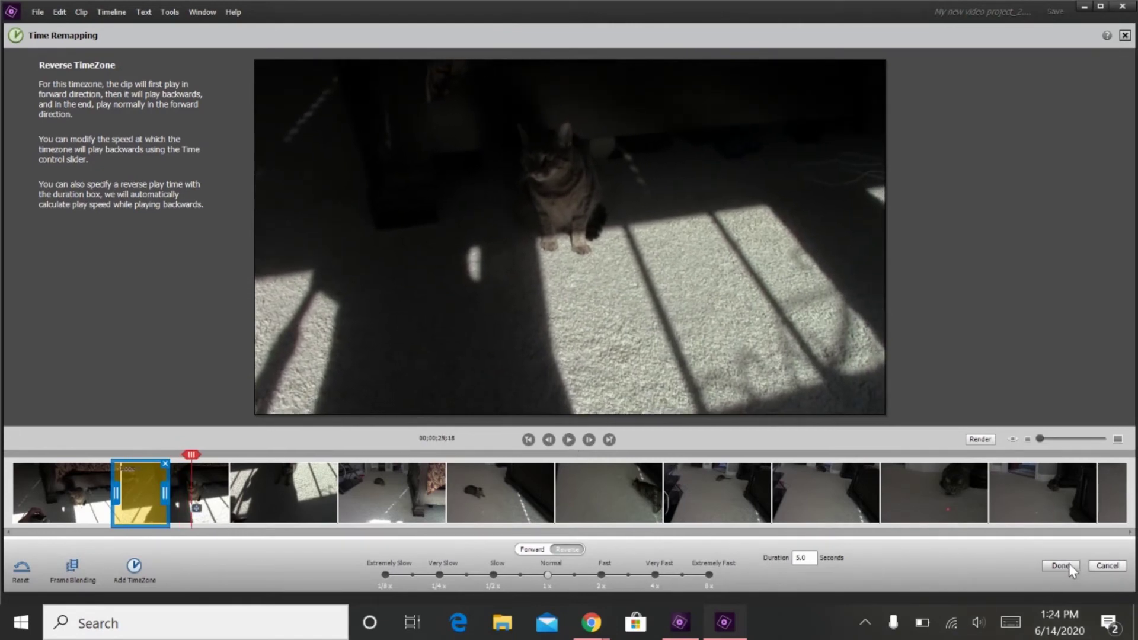
pyautogui.click(1108, 566)
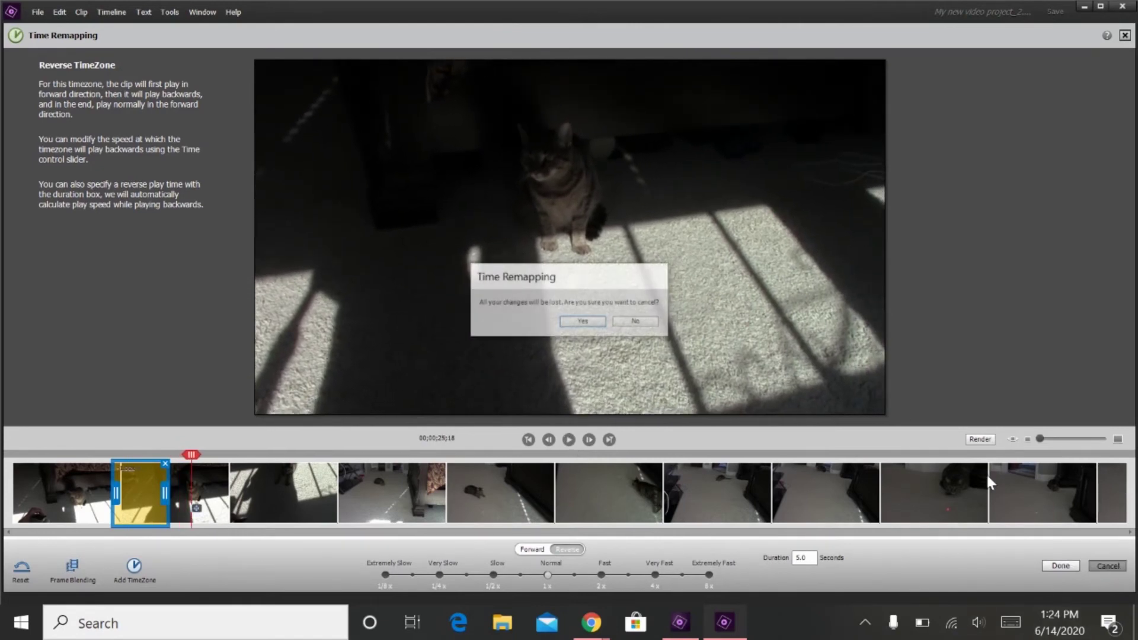
# Confirm discarding the time remapping changes and bring up the video Transitions panel.
pyautogui.click(572, 326)
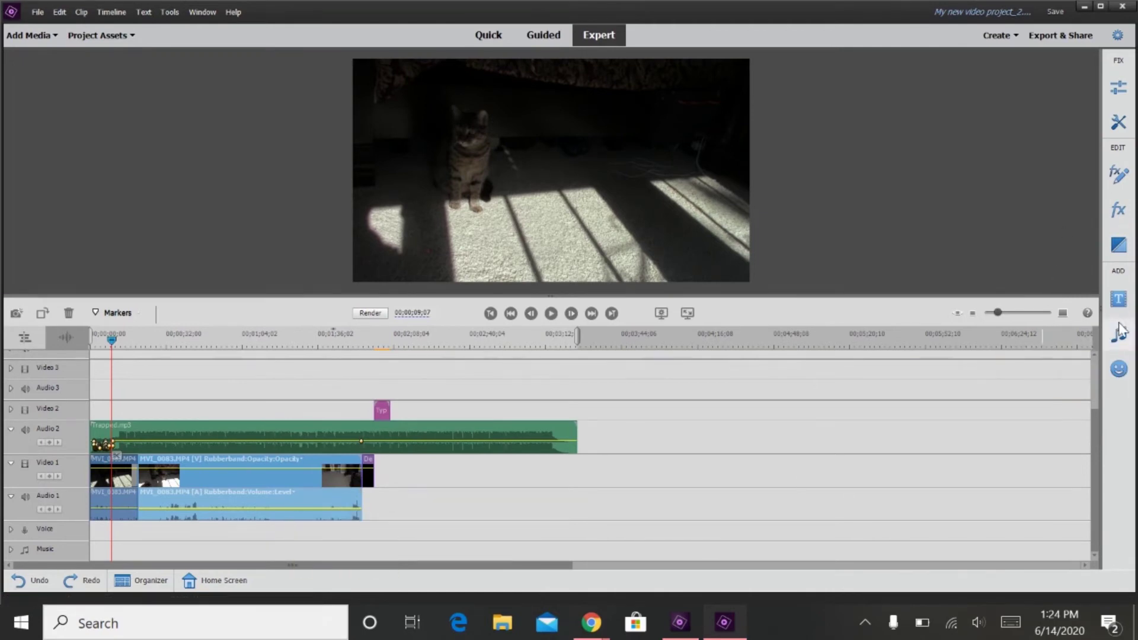
pyautogui.click(1119, 252)
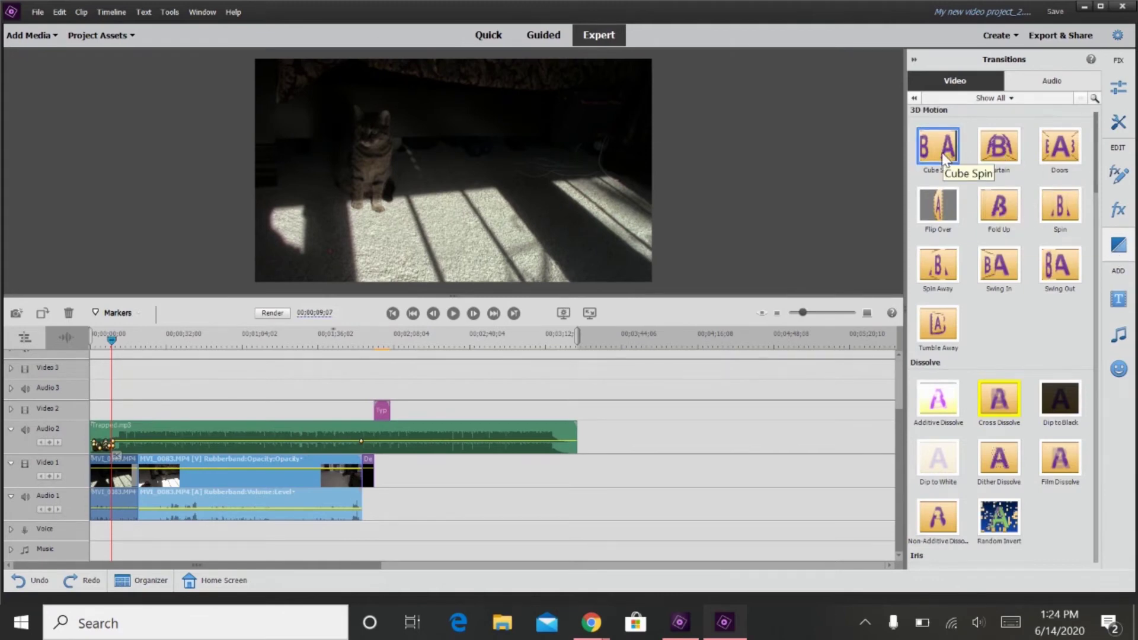
# Apply a Cube Spin transition to the end of the Video 1 clip.
pyautogui.moveTo(944, 157); pyautogui.dragTo(351, 469)
pyautogui.click(492, 473)
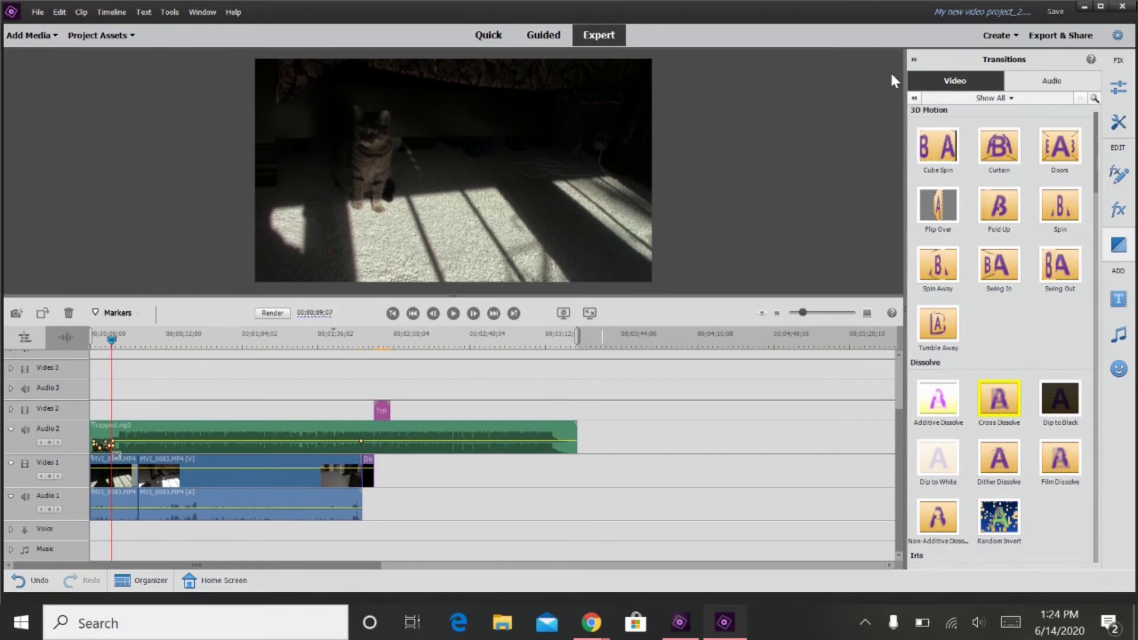
pyautogui.click(914, 59)
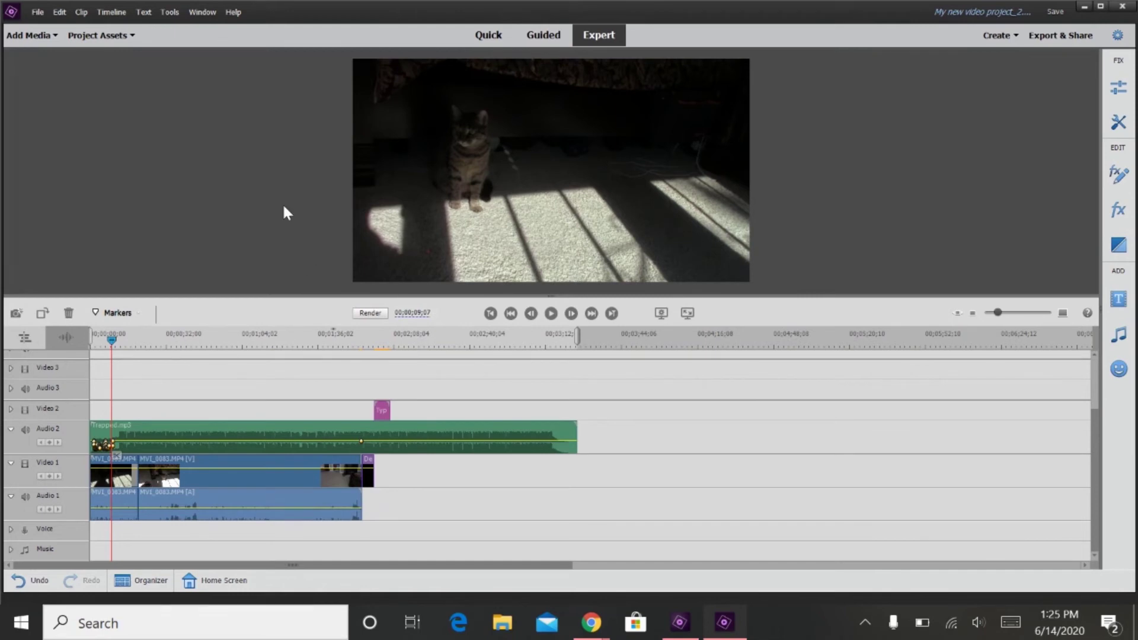
# Preview the Cube Spin transition into the title from just before 00;01;53;28.
pyautogui.click(360, 337)
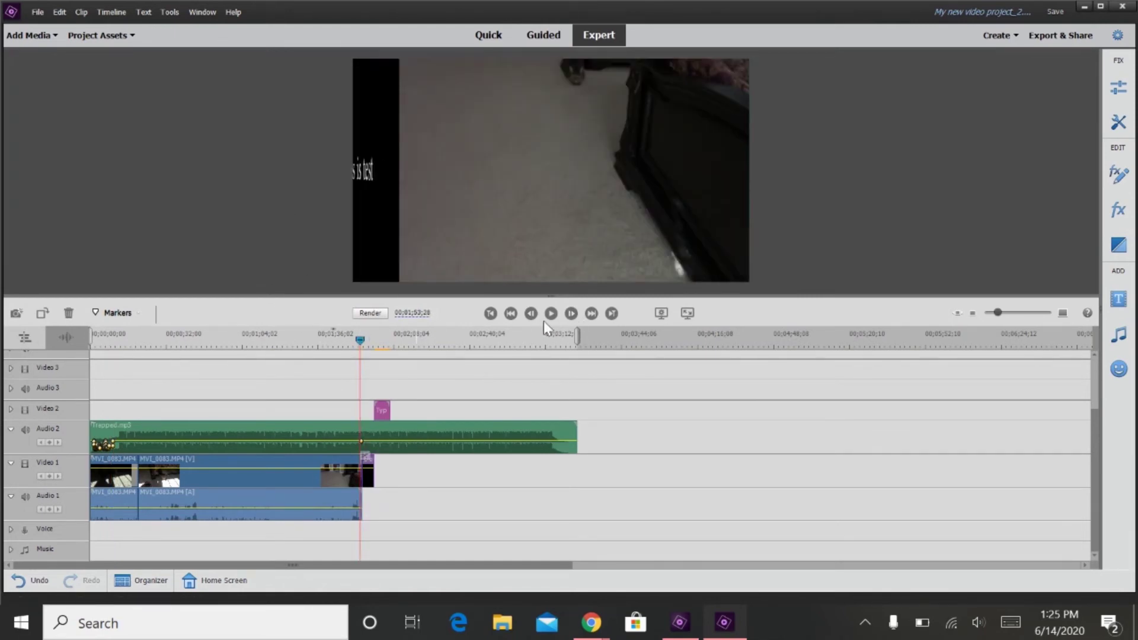
pyautogui.moveTo(360, 361); pyautogui.dragTo(353, 360)
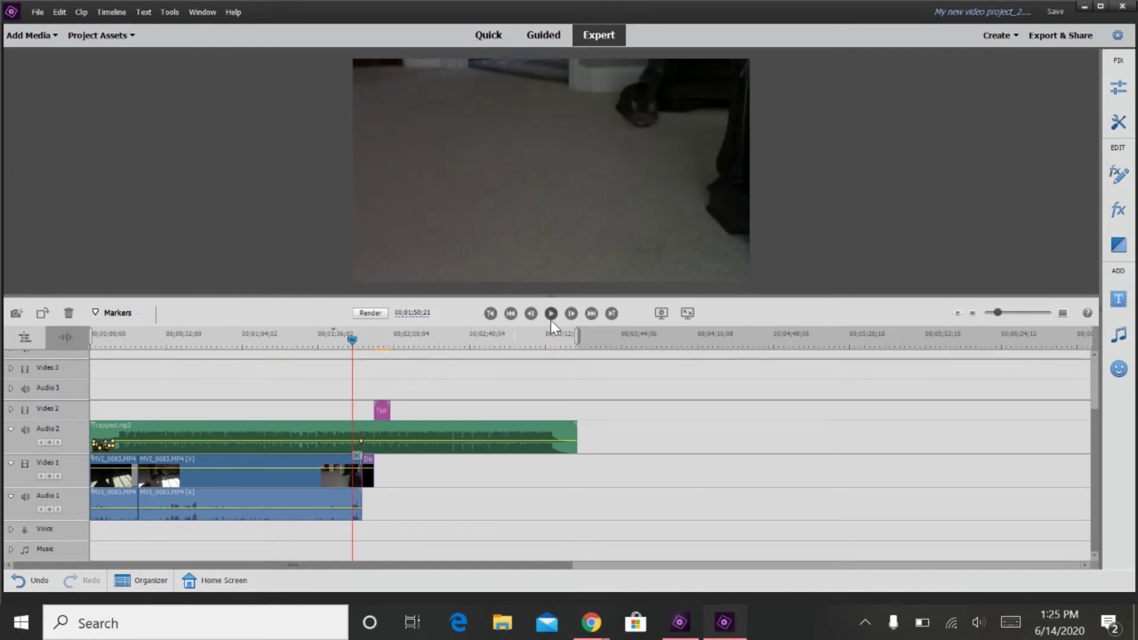
pyautogui.click(550, 313)
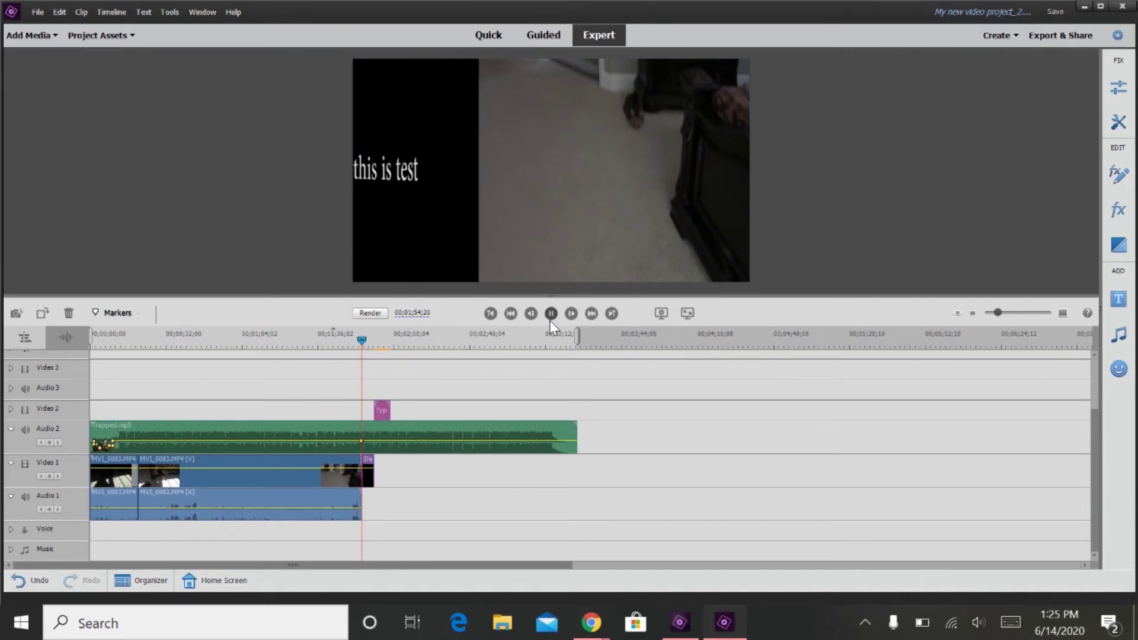
pyautogui.click(549, 322)
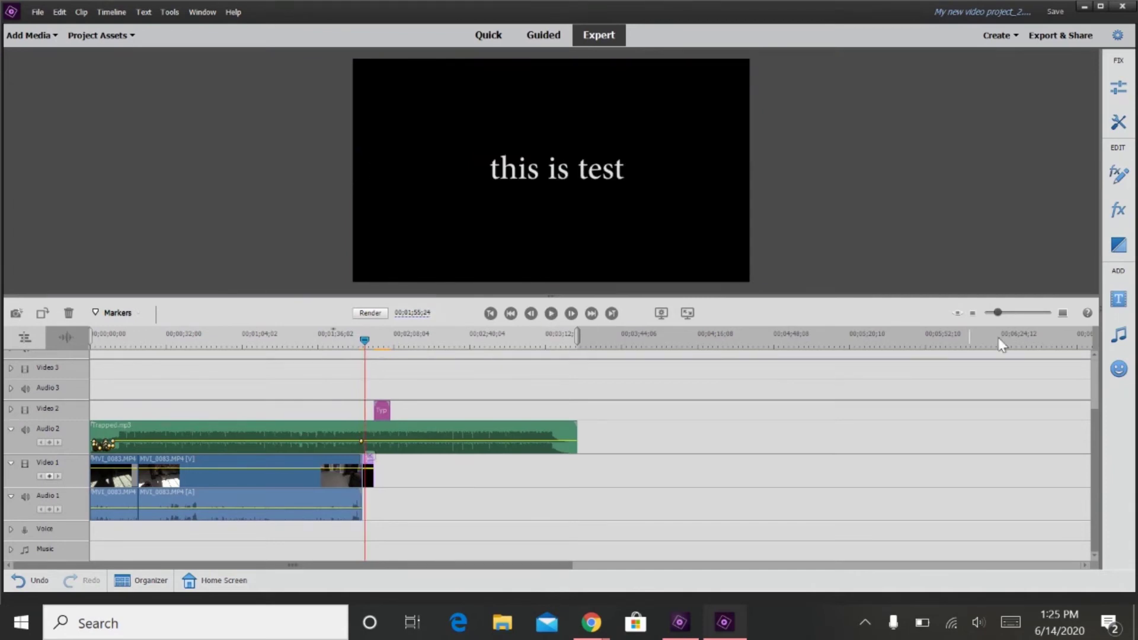
pyautogui.click(1120, 244)
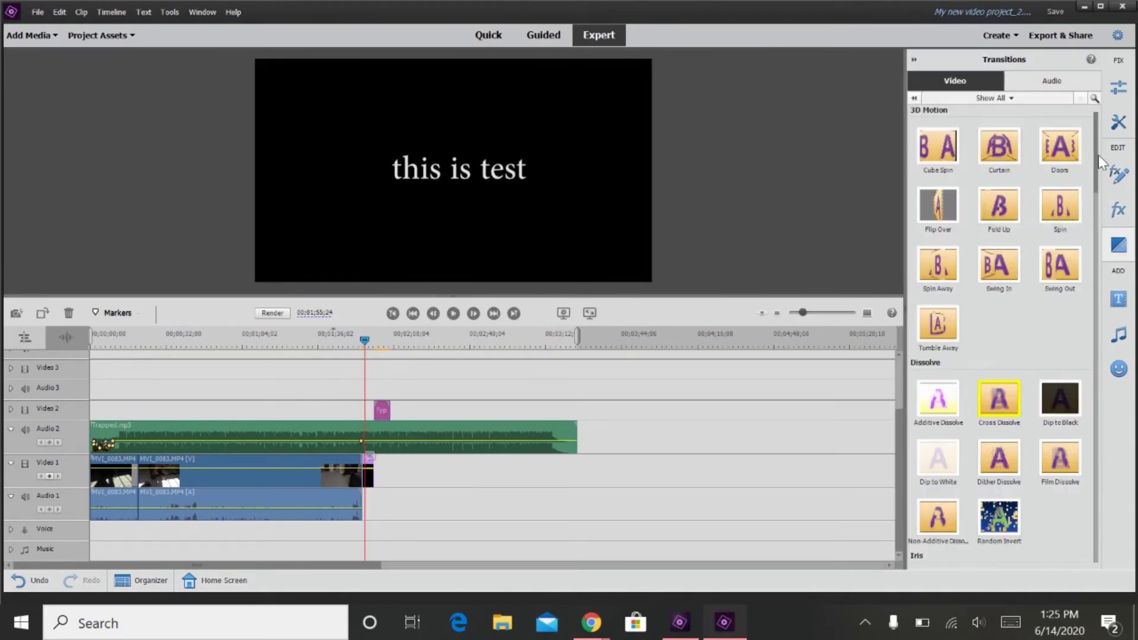
pyautogui.moveTo(1098, 165); pyautogui.dragTo(1074, 121)
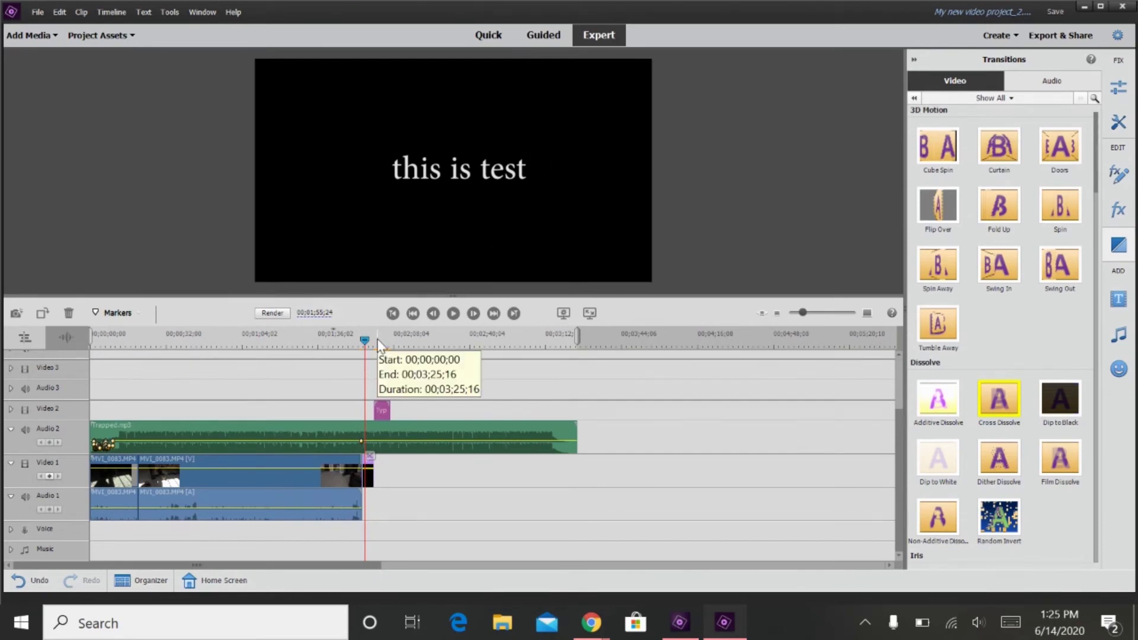
# Browse the audio transitions, then the video and audio effects lists.
pyautogui.click(1023, 83)
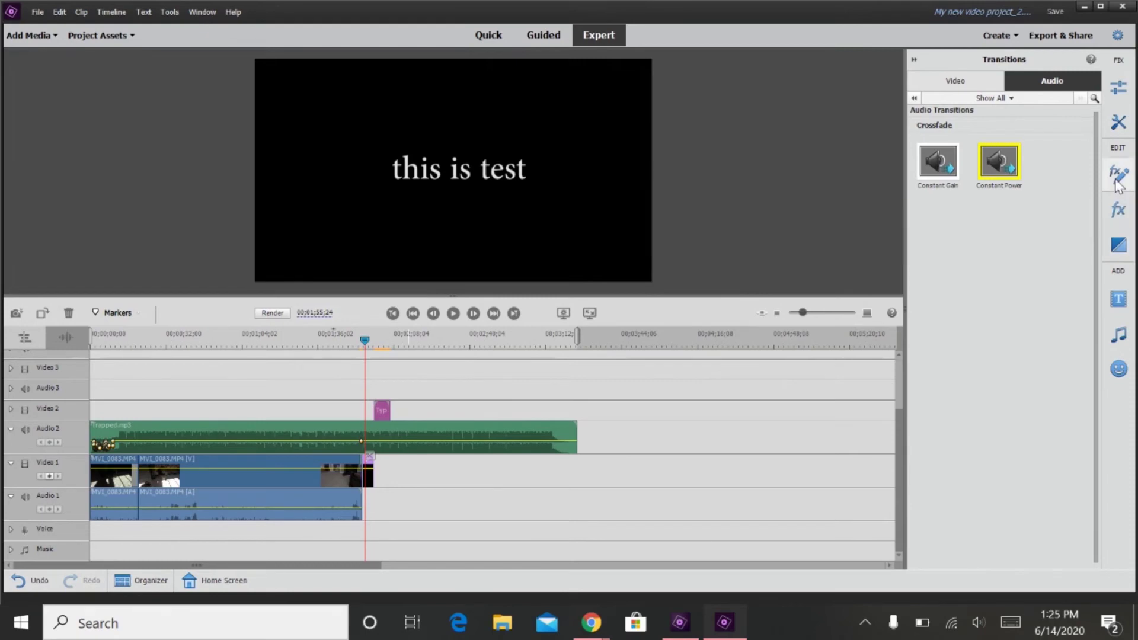
pyautogui.click(1118, 212)
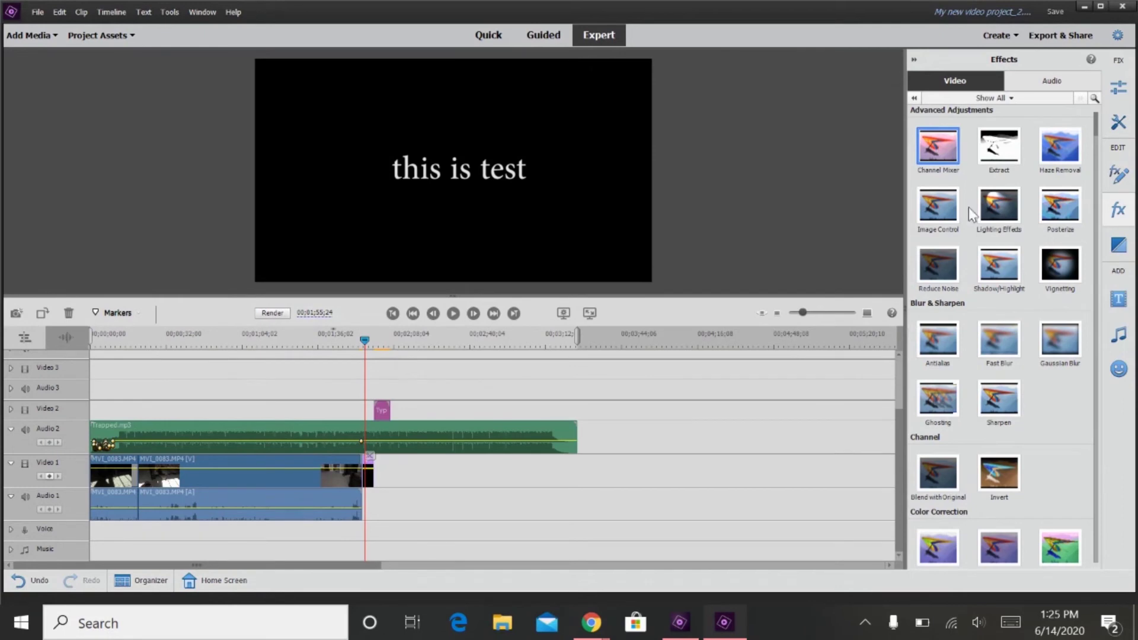
pyautogui.scroll(-15, 1011, 188)
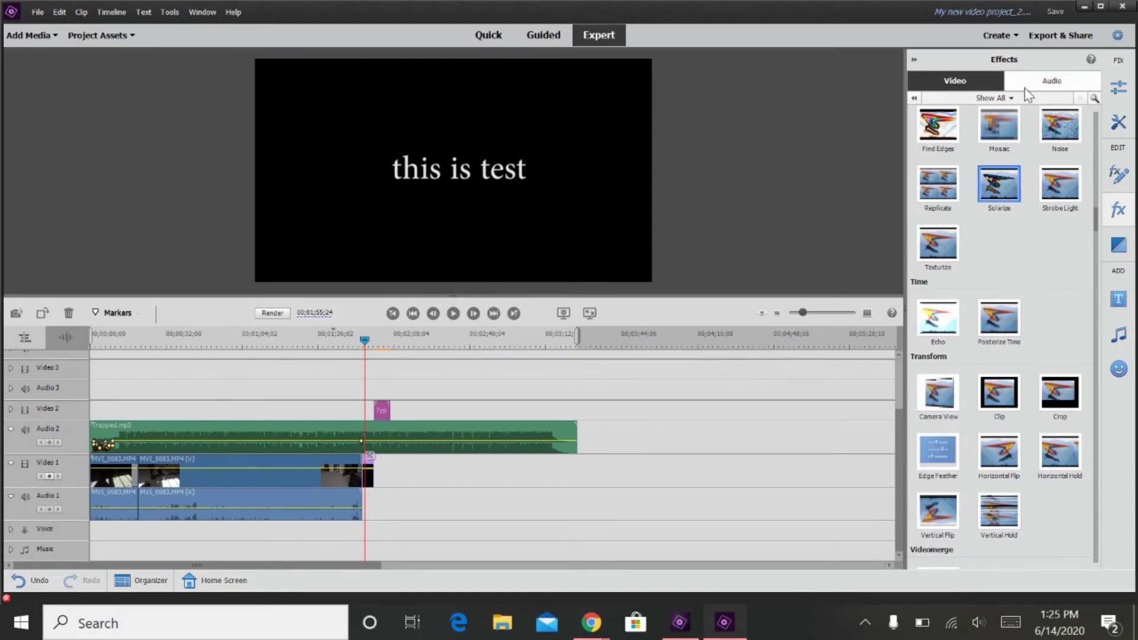
pyautogui.click(1052, 81)
pyautogui.click(954, 84)
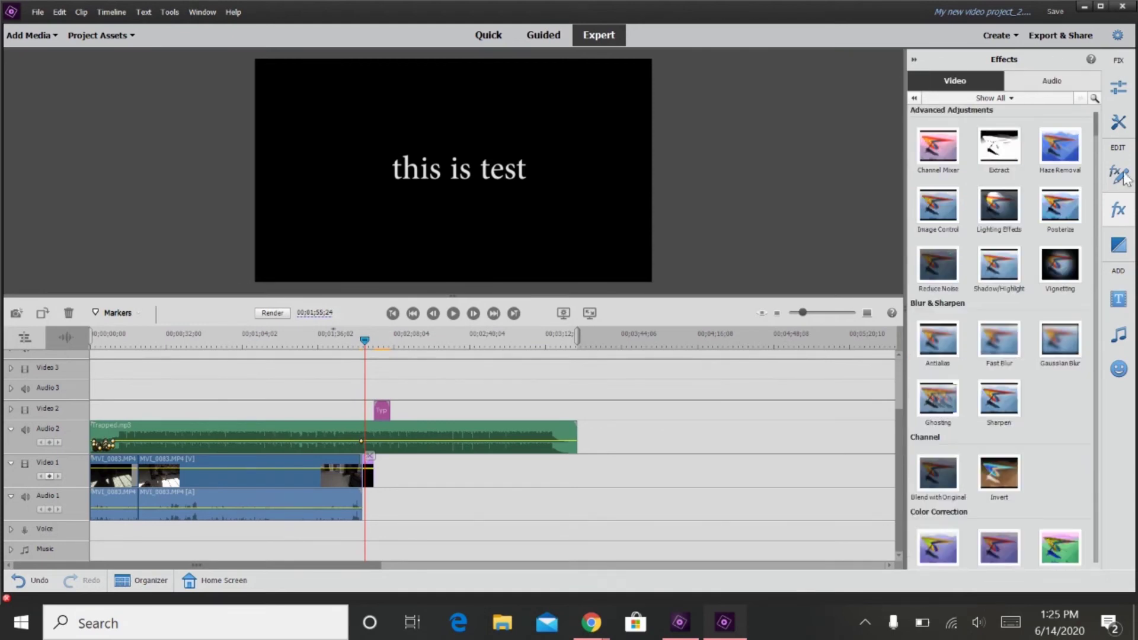
# Move the playhead past the title to 00;02;14;07 and bring up Export & Share.
pyautogui.click(914, 60)
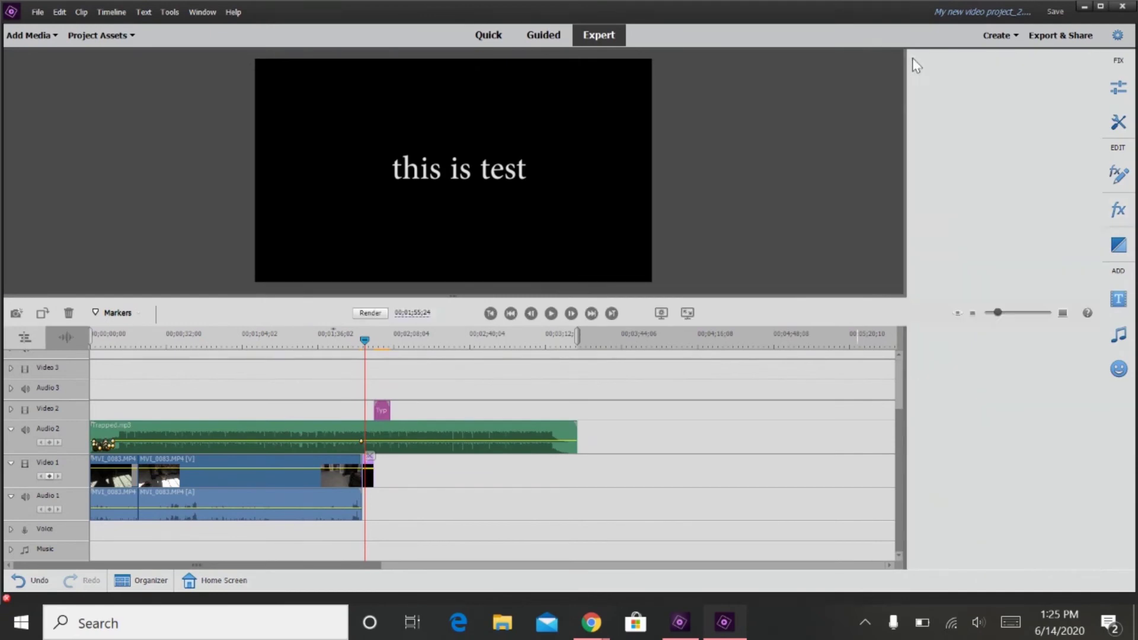
pyautogui.click(367, 337)
pyautogui.moveTo(368, 336); pyautogui.dragTo(409, 337)
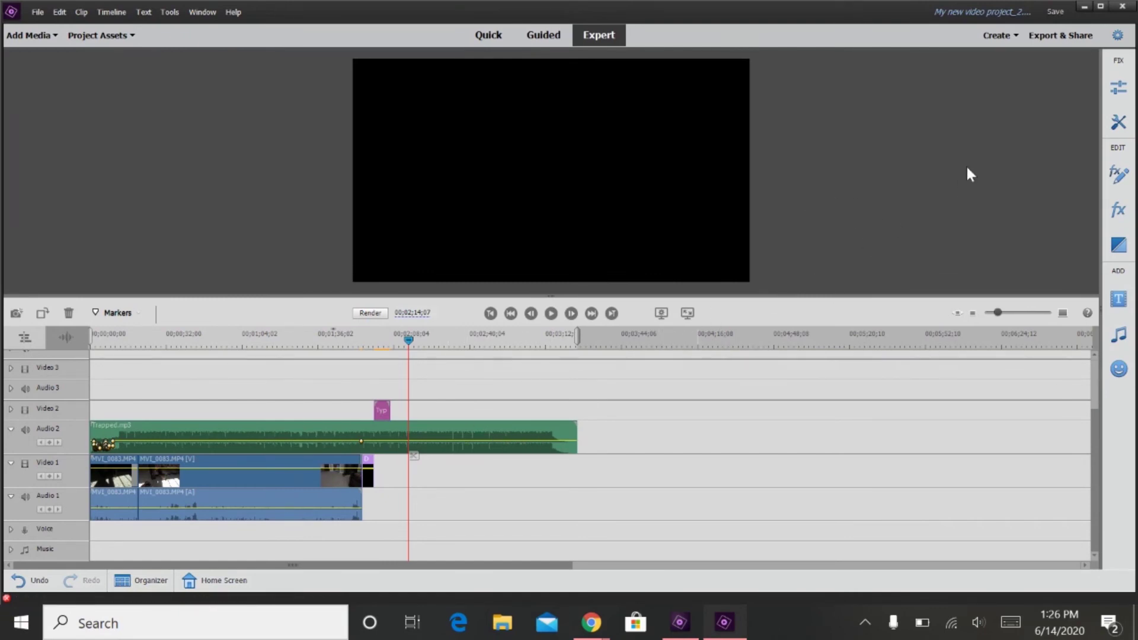
pyautogui.click(1055, 41)
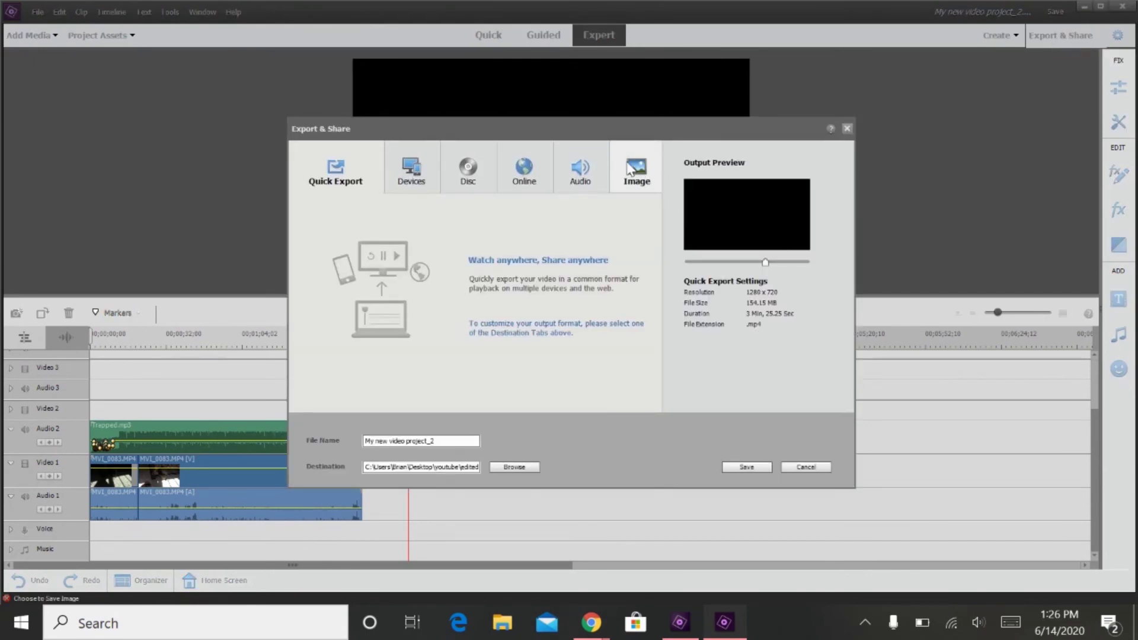
# Review the Computer HD 1080 (1440x1080) MP4 - H.264 preset against 4K, then cancel.
pyautogui.click(405, 169)
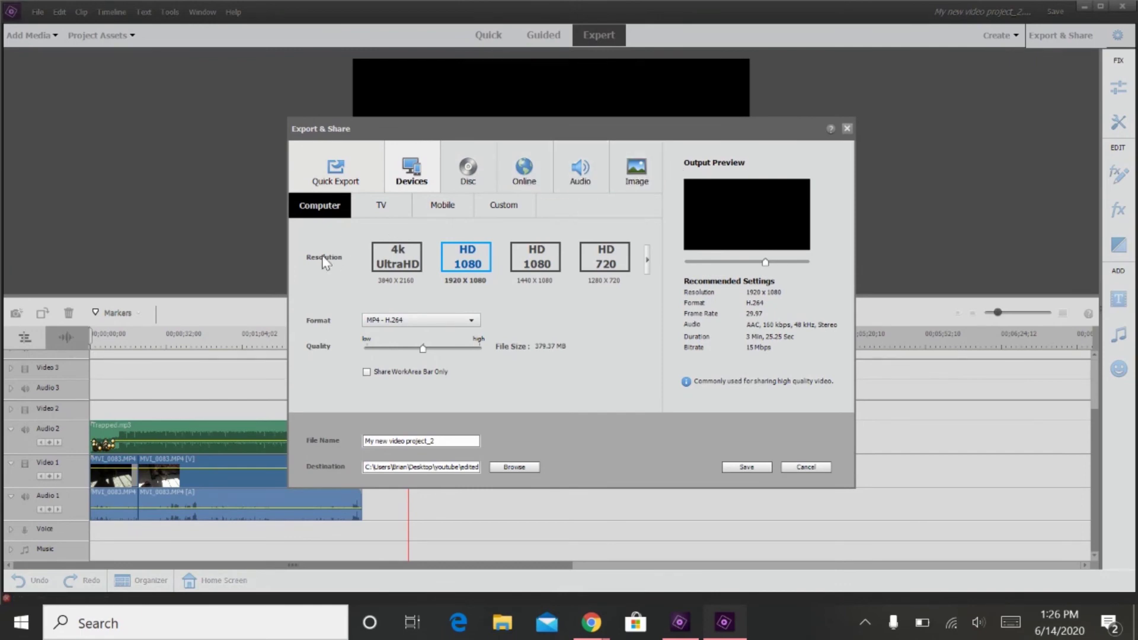
pyautogui.click(533, 266)
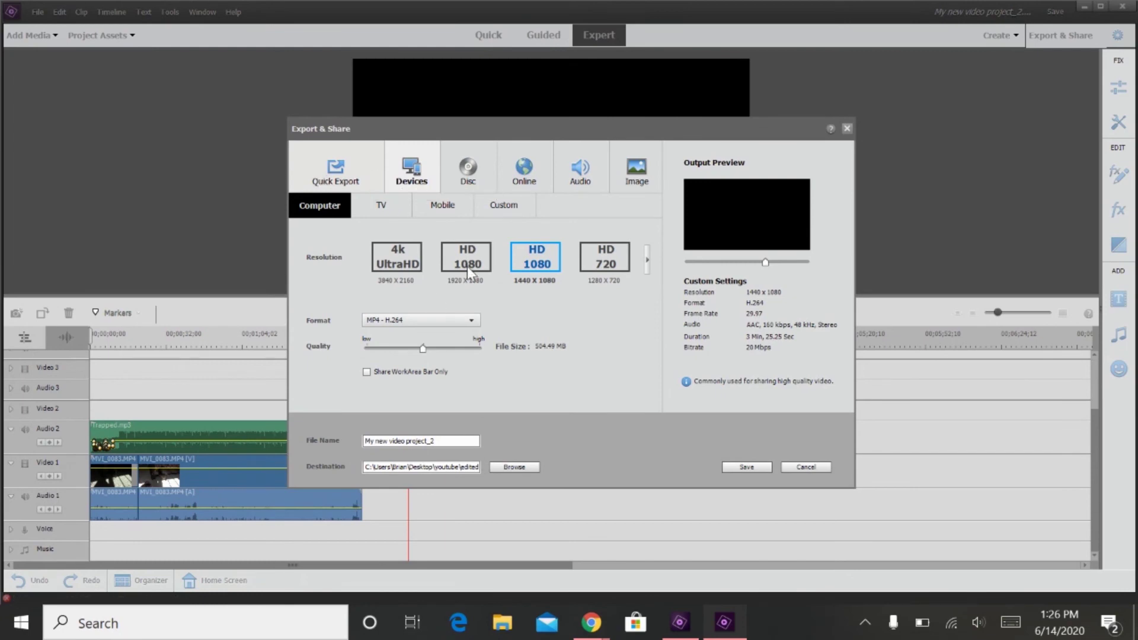
pyautogui.click(394, 259)
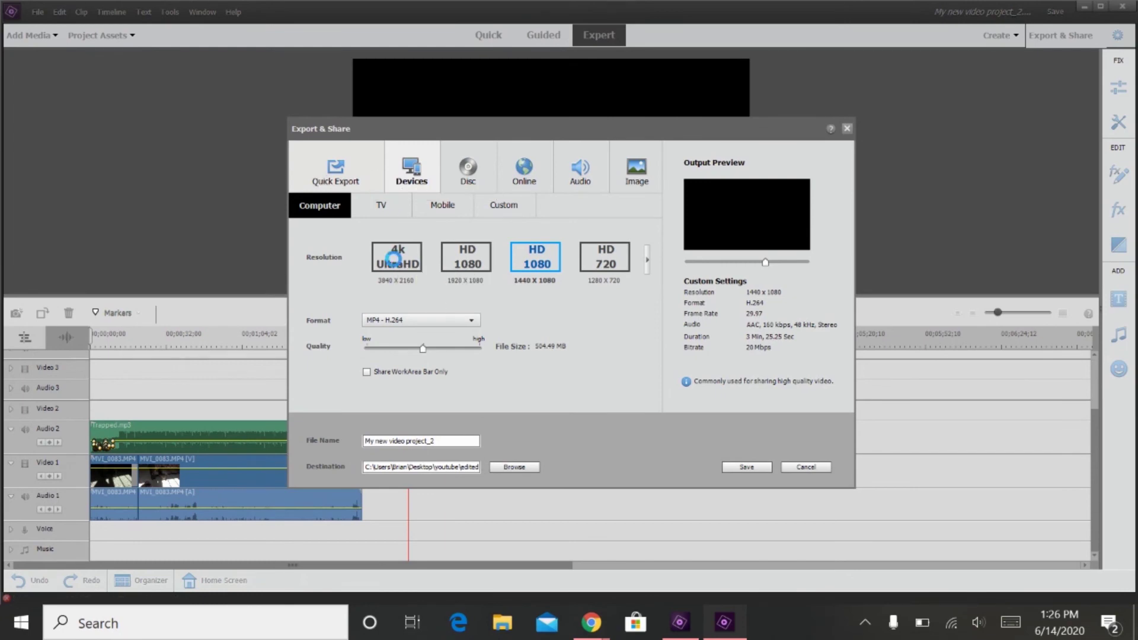
pyautogui.click(518, 262)
pyautogui.click(445, 320)
pyautogui.click(578, 307)
pyautogui.click(804, 470)
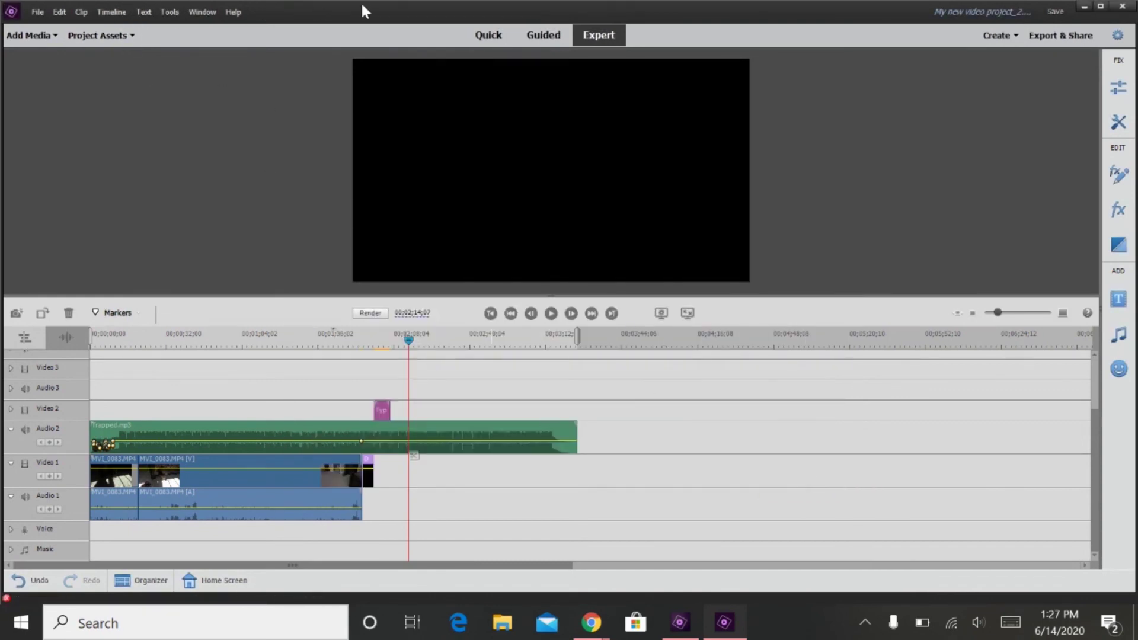
# Browse the Timeline menu, then switch to Dual Monitor Workspace and reposition the floating timeline.
pyautogui.click(124, 16)
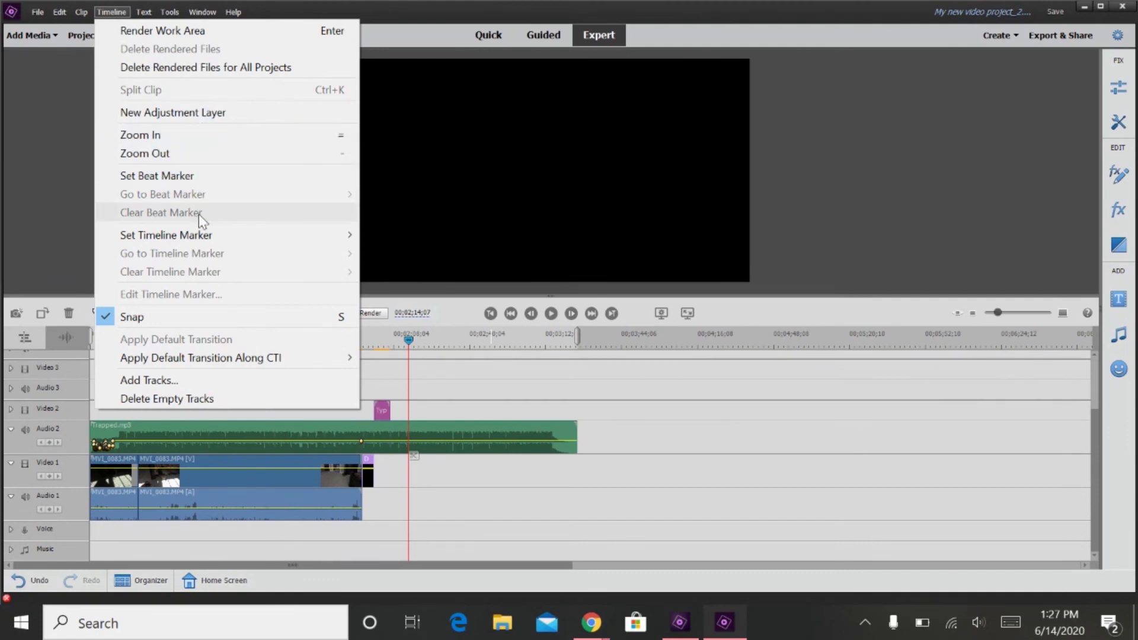
pyautogui.press('Escape')
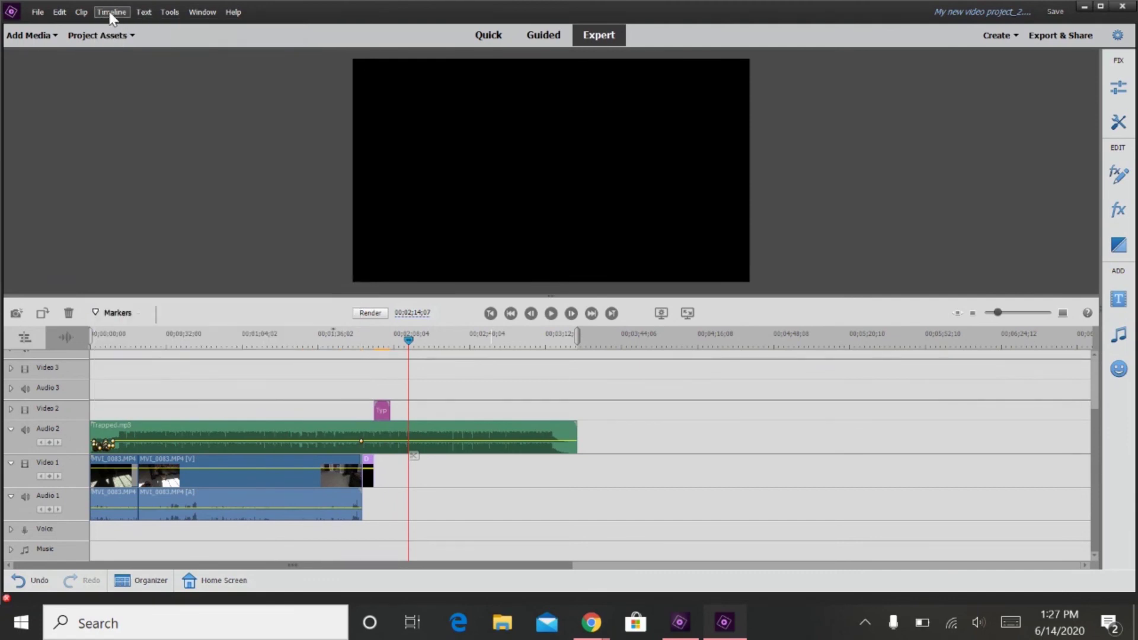
pyautogui.press('Down')
pyautogui.click(199, 12)
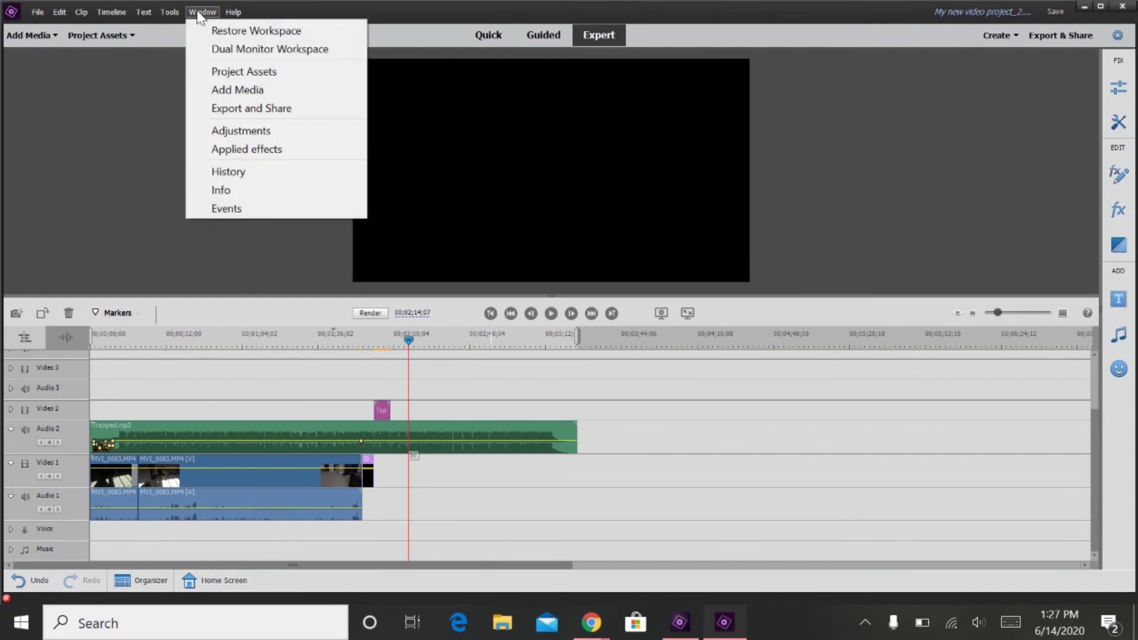
pyautogui.click(255, 50)
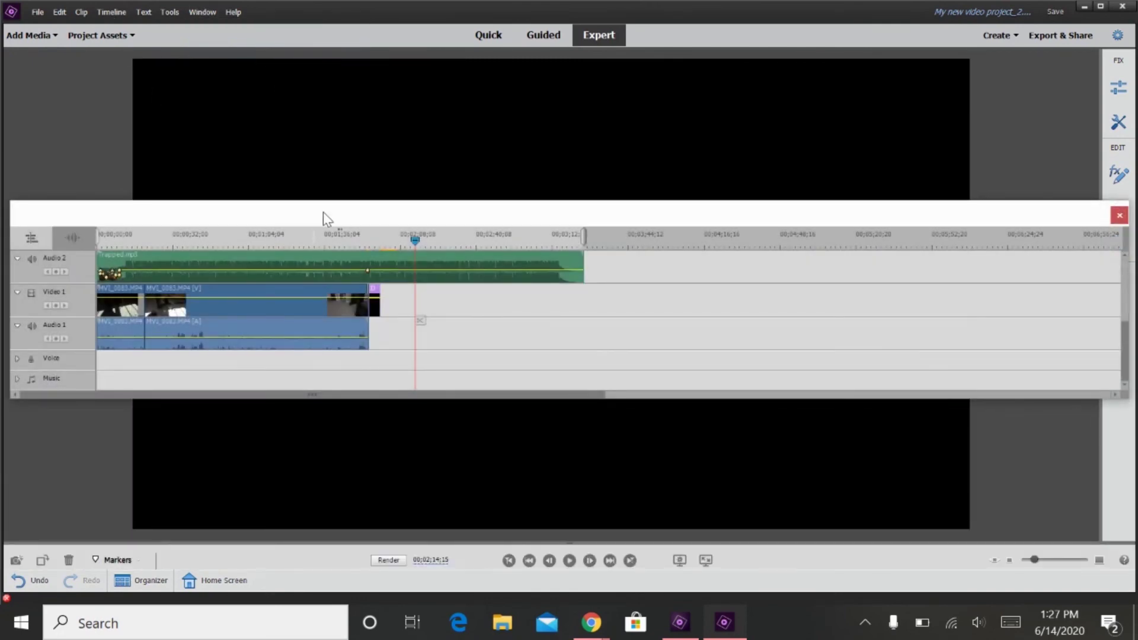
pyautogui.moveTo(322, 212); pyautogui.dragTo(284, 132)
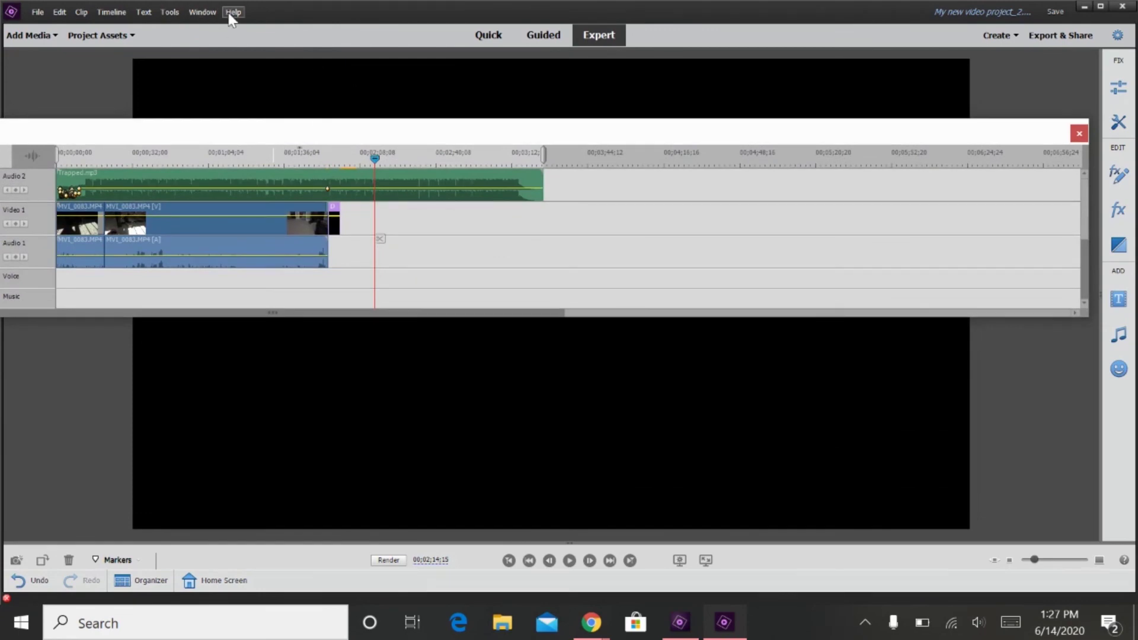
# Restore the default workspace layout.
pyautogui.click(202, 12)
pyautogui.click(255, 30)
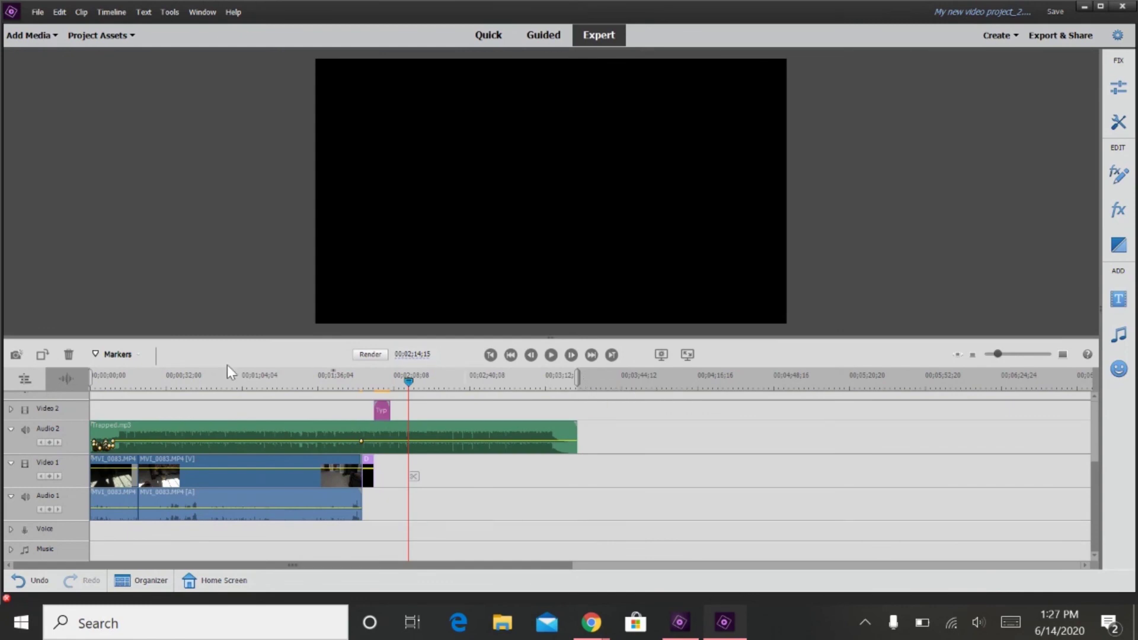
pyautogui.scroll(3, 364, 456)
pyautogui.scroll(-3, 369, 457)
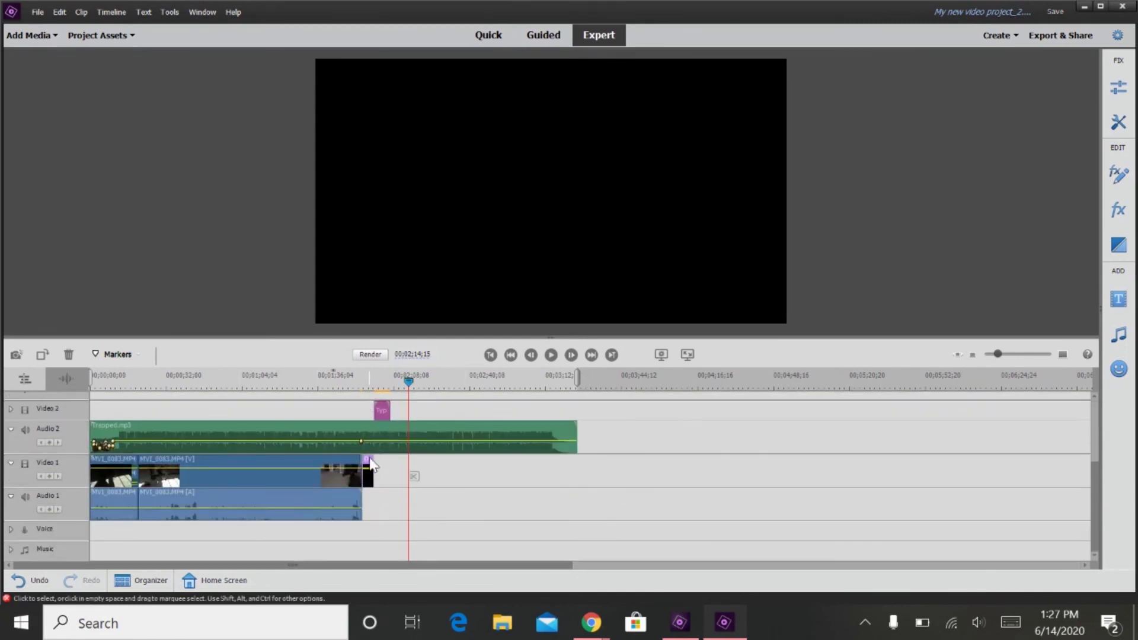